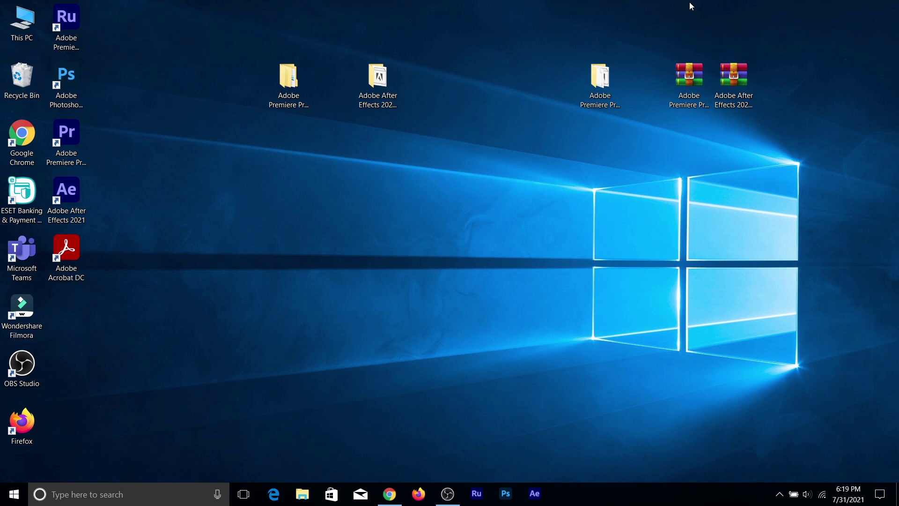
Step: Run Set-up from the Adobe Premiere Pro 2021 v15.2.0.35 (x64) Multilingual folder and start the installation in English (North America)
right_click(474, 88)
click(505, 123)
double_click(600, 77)
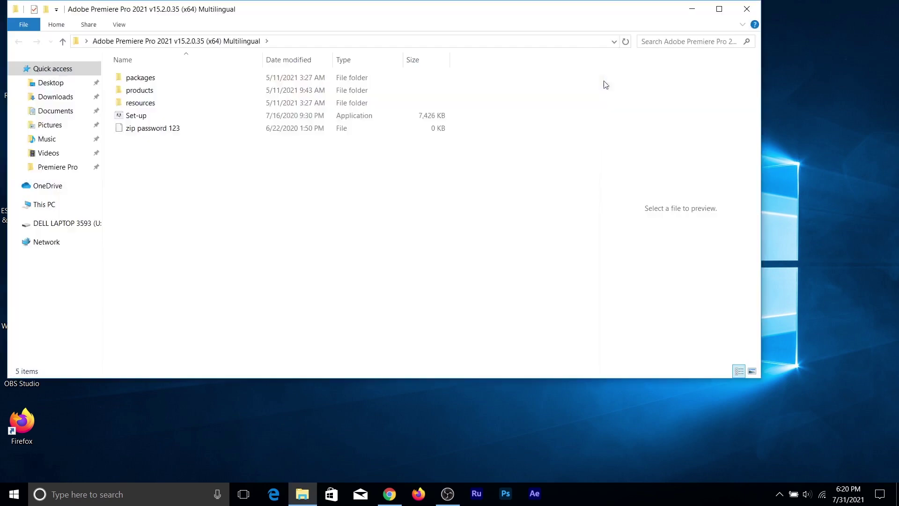
click(322, 116)
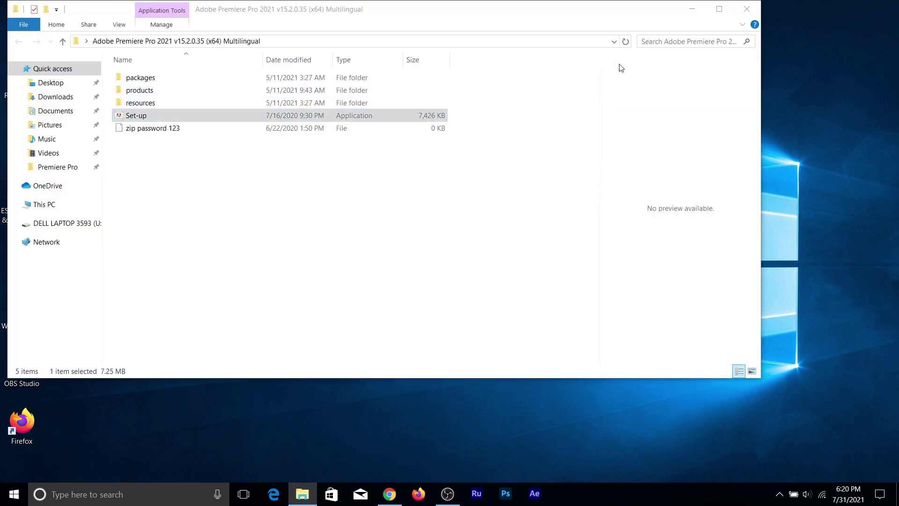
key(Return)
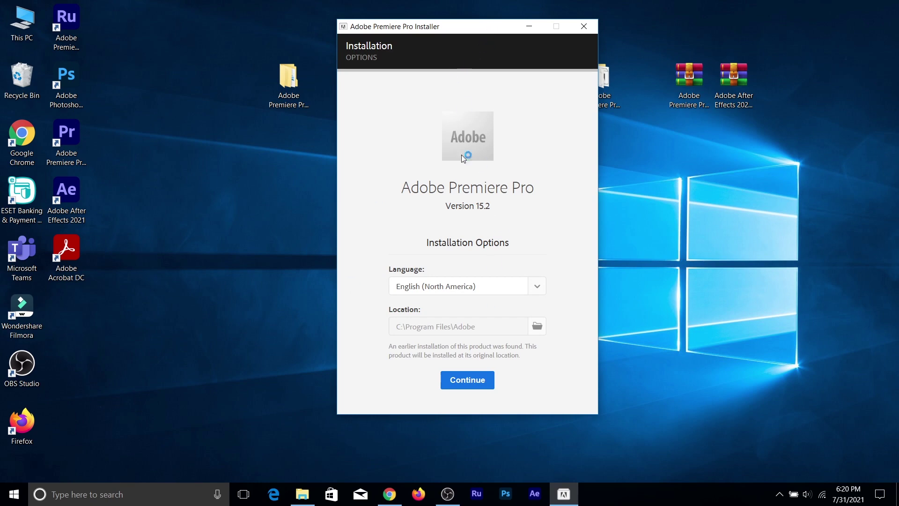
click(470, 379)
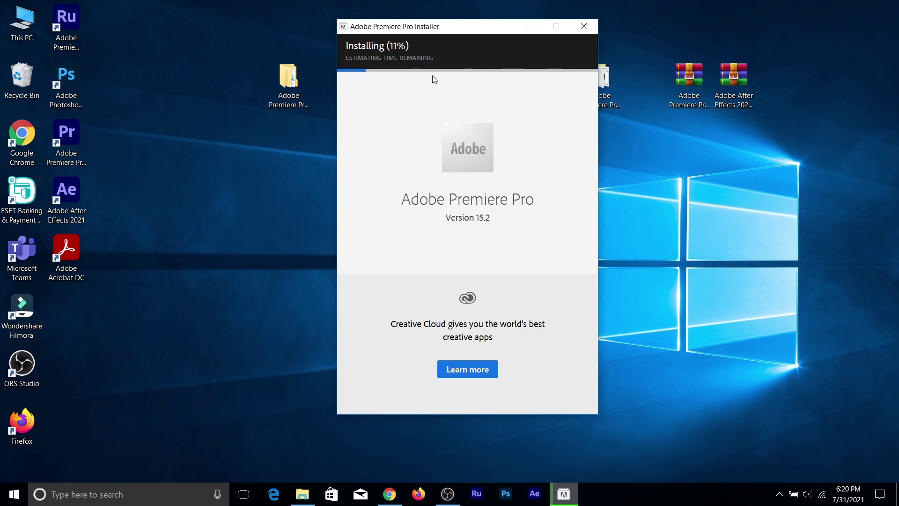
Step: Quit the running Adobe Premiere Pro installation and confirm quitting
click(584, 27)
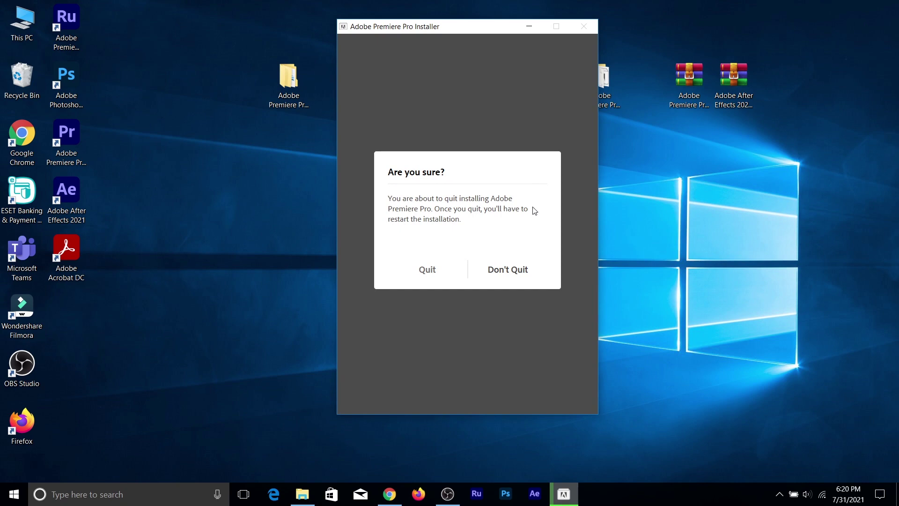
click(428, 266)
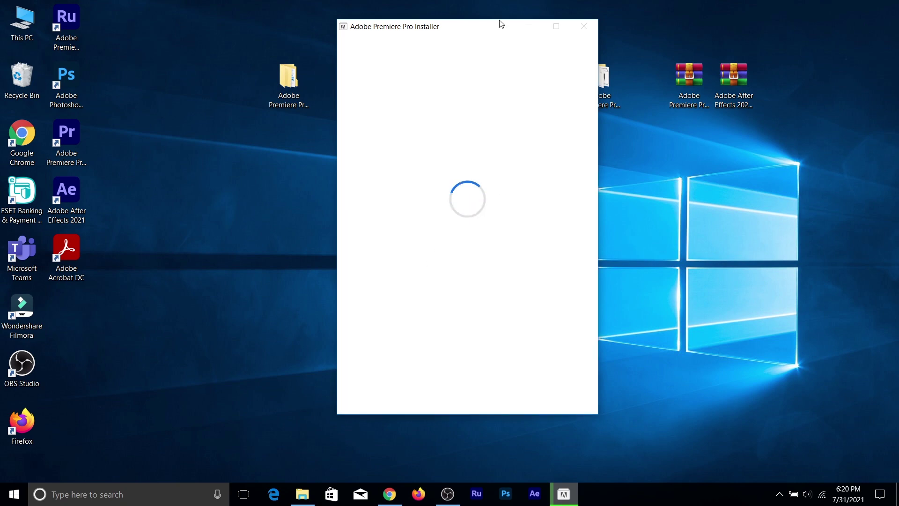
right_click(425, 99)
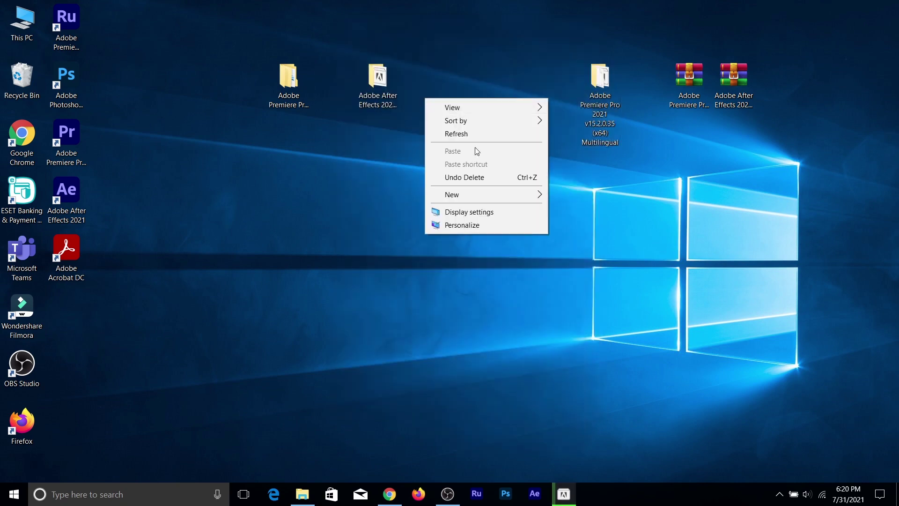
click(456, 134)
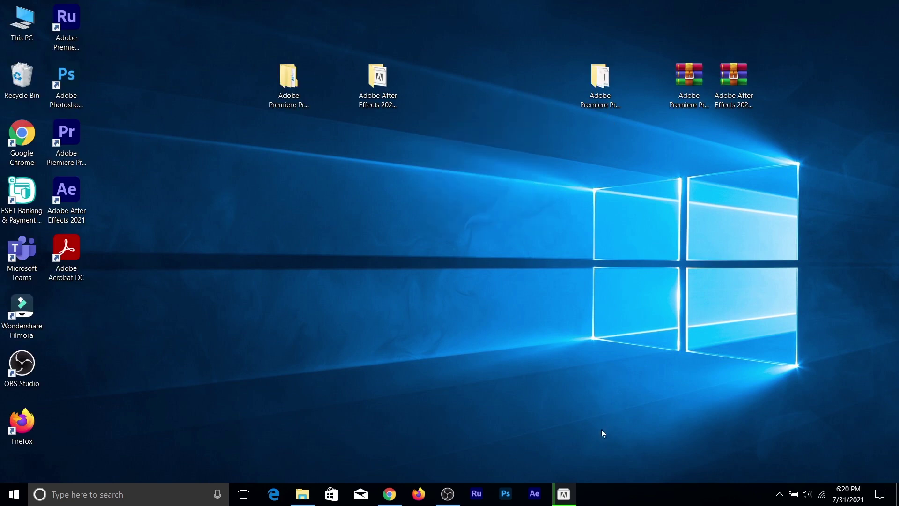
click(566, 498)
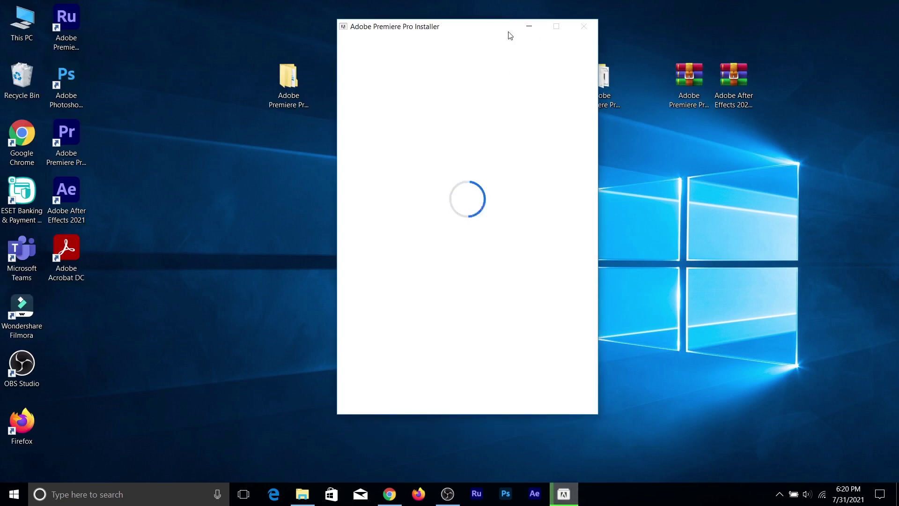
right_click(498, 86)
click(554, 123)
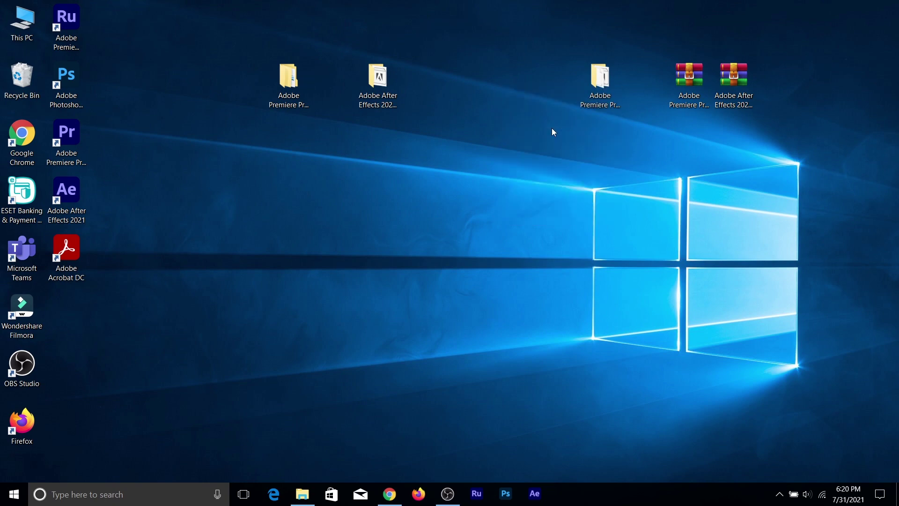
right_click(397, 157)
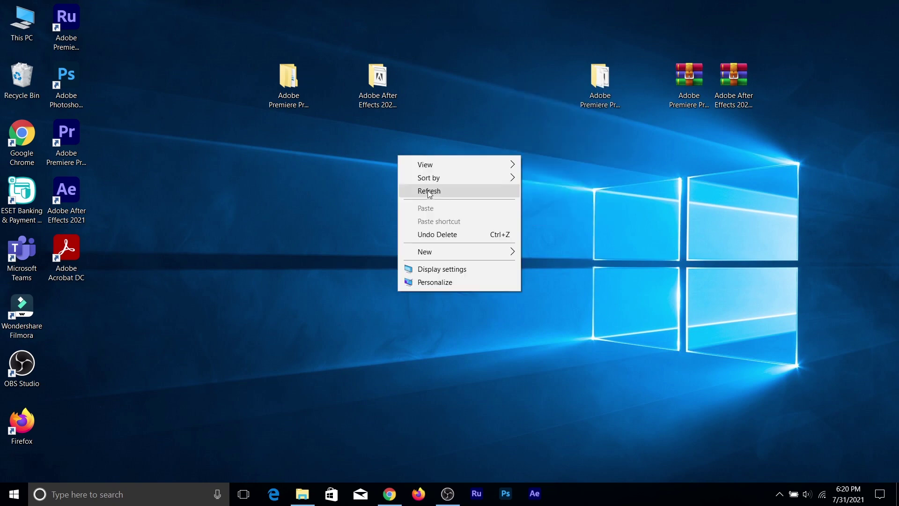
click(453, 191)
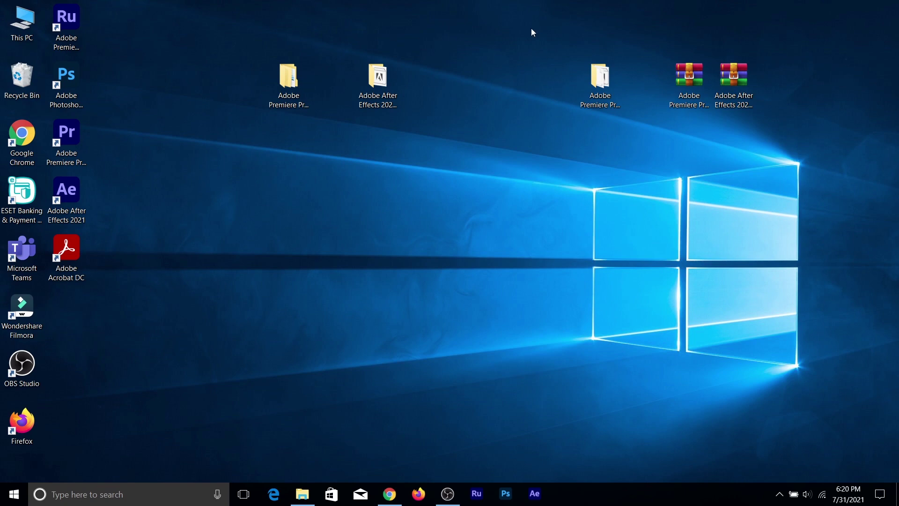
click(601, 80)
mouse_move(600, 80)
mouse_down()
mouse_move(451, 89)
mouse_move(535, 121)
mouse_move(600, 94)
mouse_up()
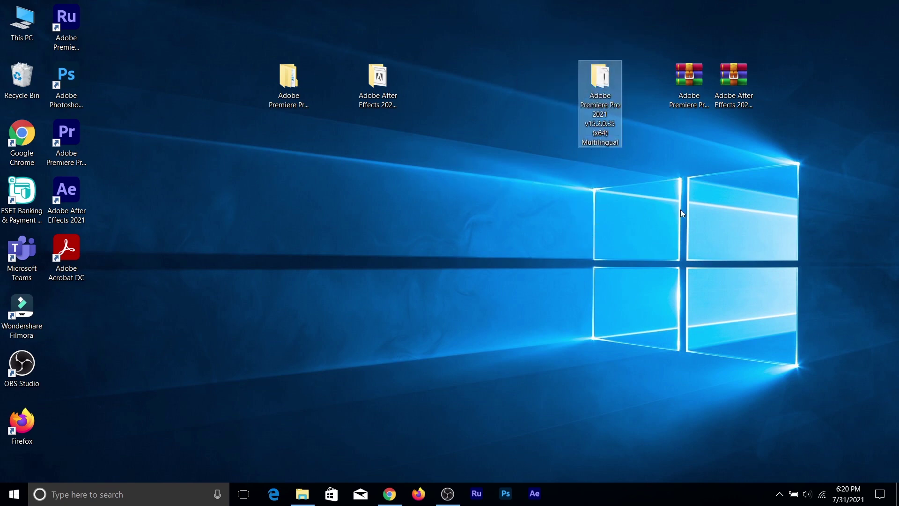
right_click(692, 225)
click(702, 253)
drag(499, 177, 251, 65)
right_click(369, 118)
click(409, 155)
drag(499, 118, 227, 45)
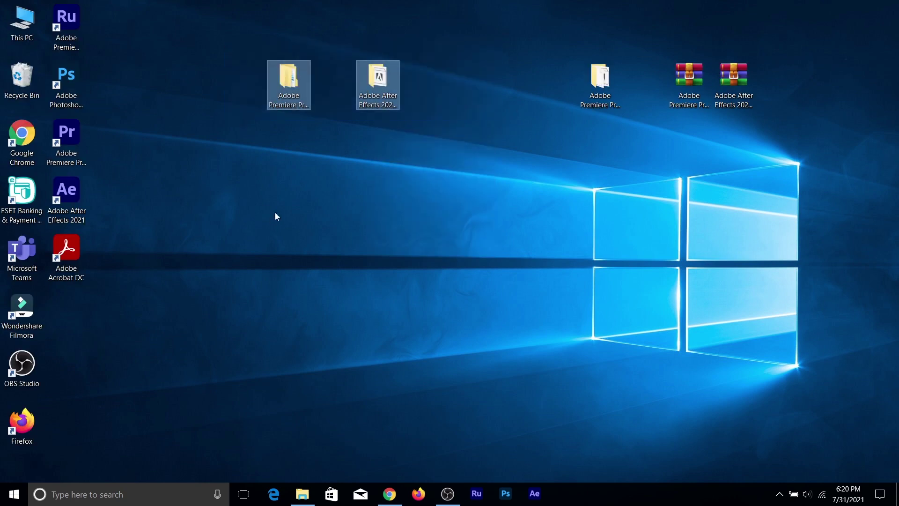
drag(427, 170, 241, 47)
mouse_move(299, 106)
mouse_down()
mouse_move(419, 193)
mouse_move(302, 111)
mouse_up()
right_click(371, 243)
click(415, 282)
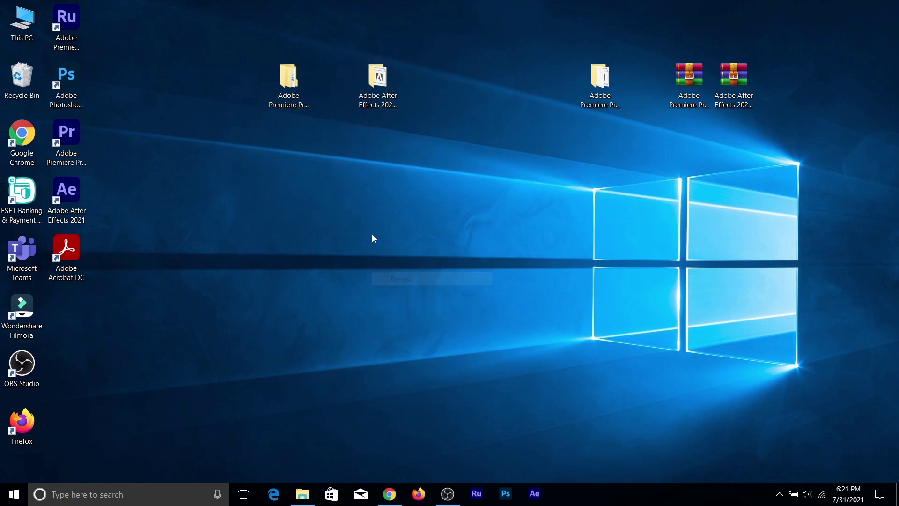
Step: Look into the Adobe Premiere Pro 2021 [FileCR] and Adobe After Effects 2021 folders on the desktop, closing both windows
click(283, 82)
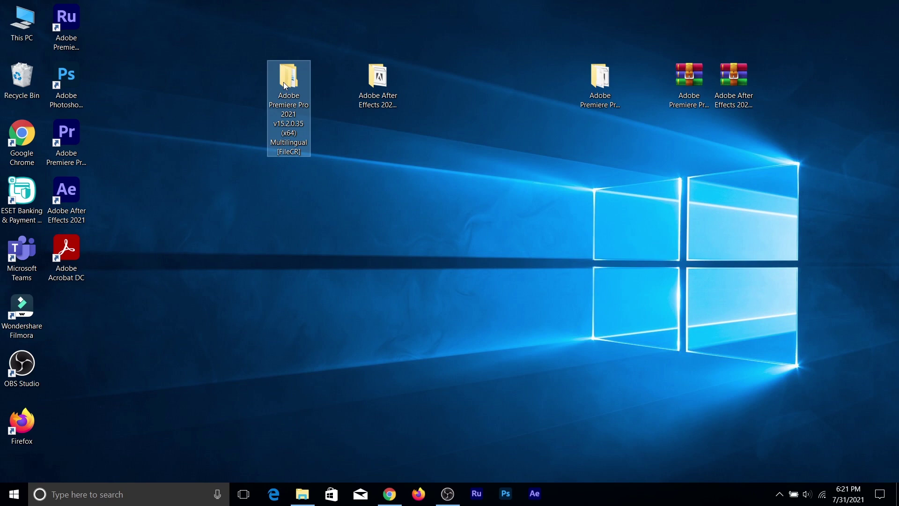
double_click(288, 83)
drag(369, 17, 344, 164)
double_click(390, 63)
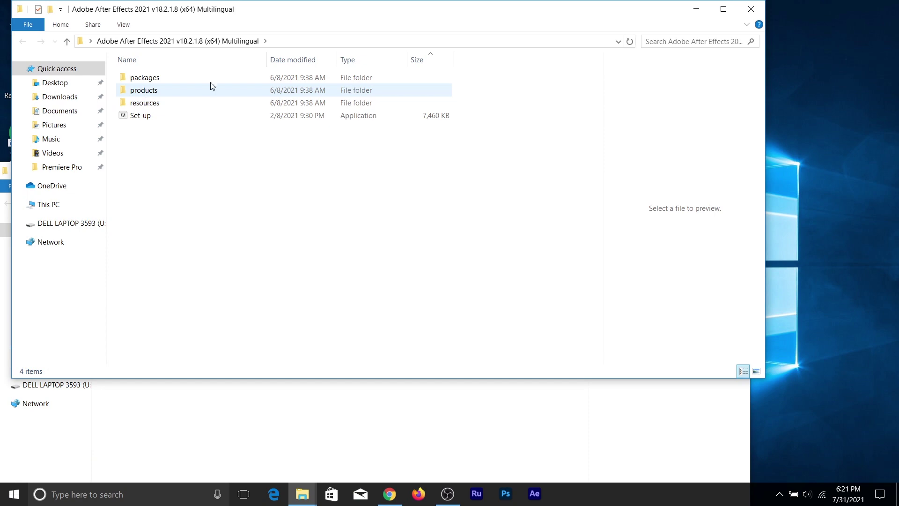
click(751, 9)
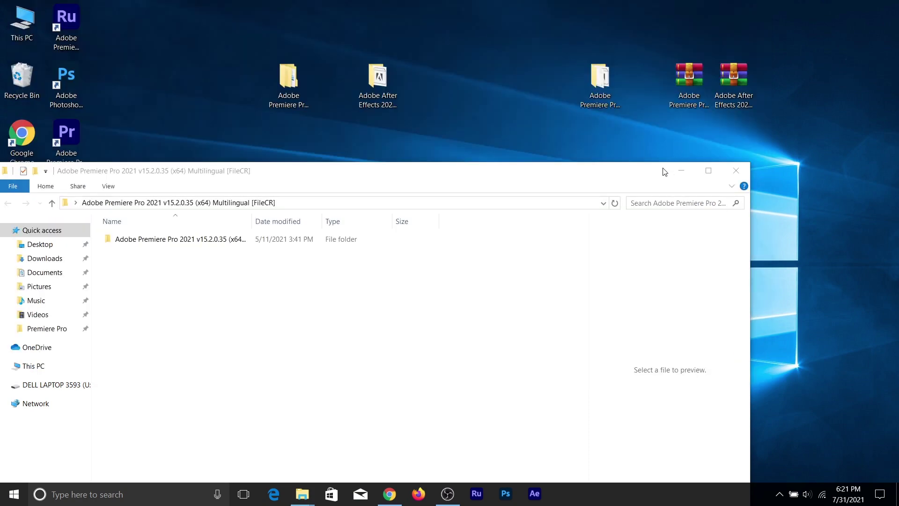
drag(665, 171, 674, 33)
click(747, 33)
right_click(563, 96)
click(595, 128)
Step: View the products folder in the nested Adobe Premiere Pro 2021 installer folder inside the [FileCR] folder
click(277, 91)
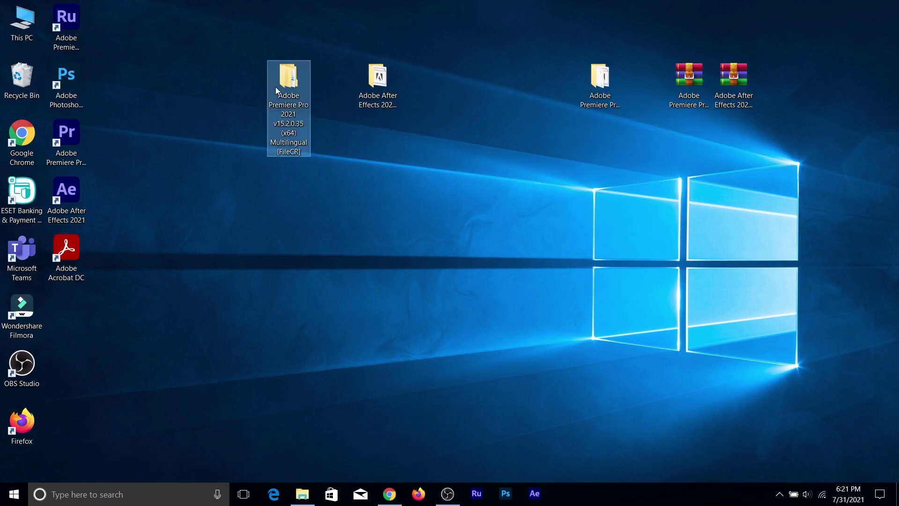
double_click(276, 90)
double_click(214, 104)
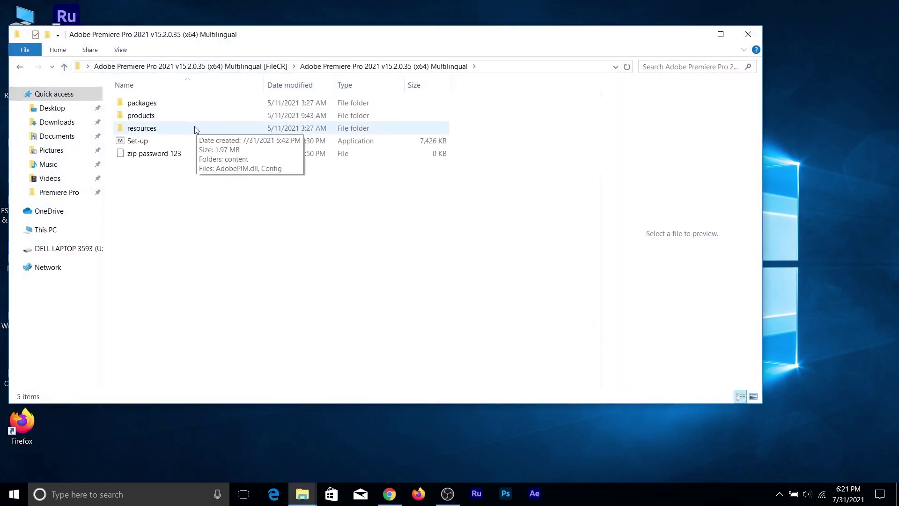
double_click(206, 117)
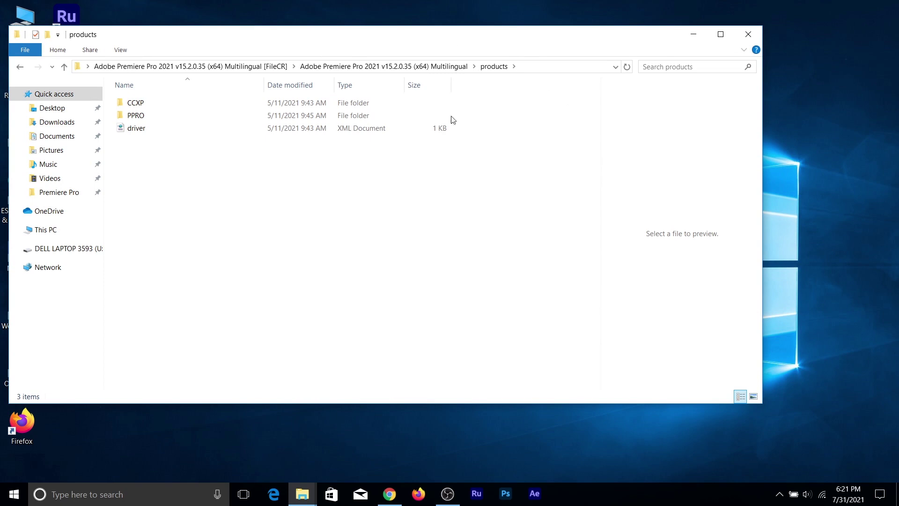
click(692, 38)
Step: View the products folder of the Adobe After Effects 2021 v18.2.1.8 installer and close both open folder windows
click(378, 80)
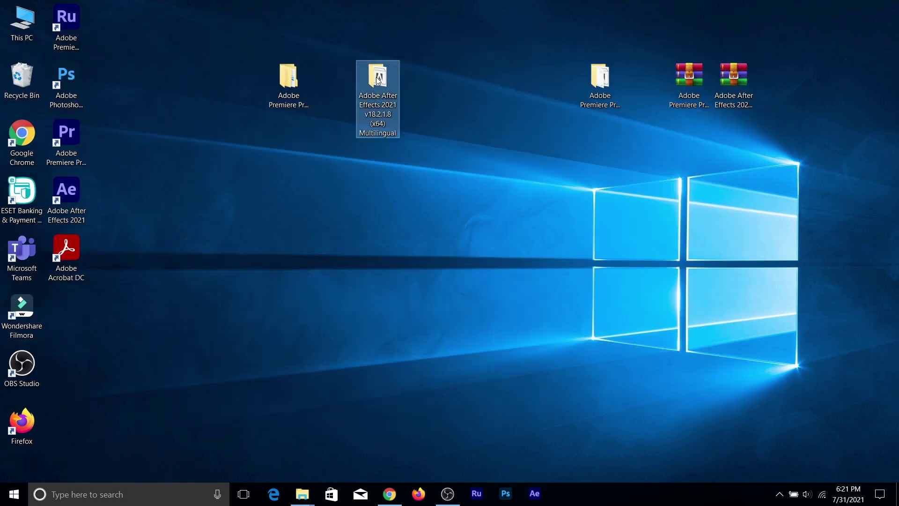
double_click(378, 80)
click(269, 133)
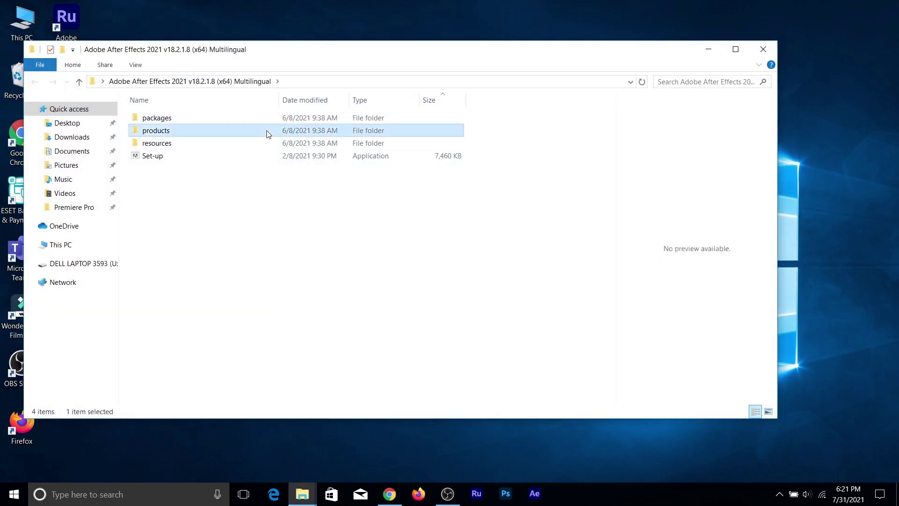
double_click(268, 133)
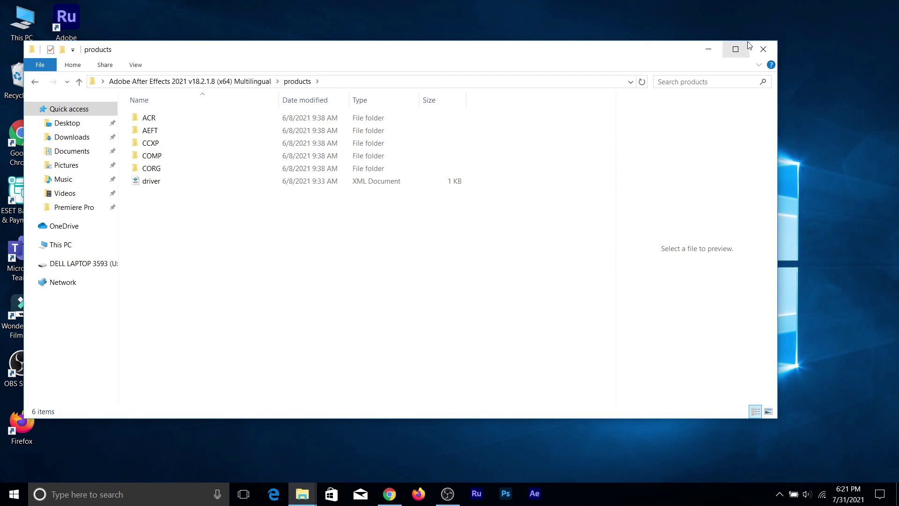
click(708, 49)
mouse_move(302, 494)
click(418, 410)
click(359, 409)
right_click(439, 226)
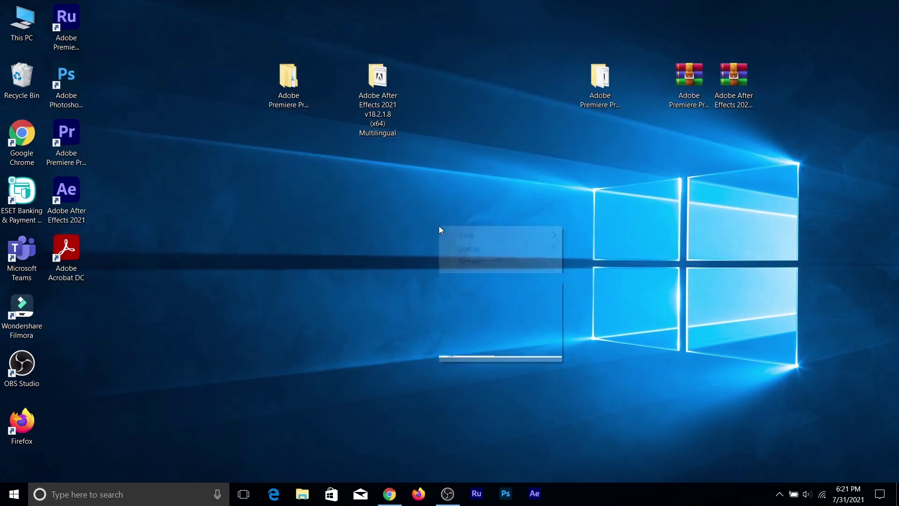
click(457, 261)
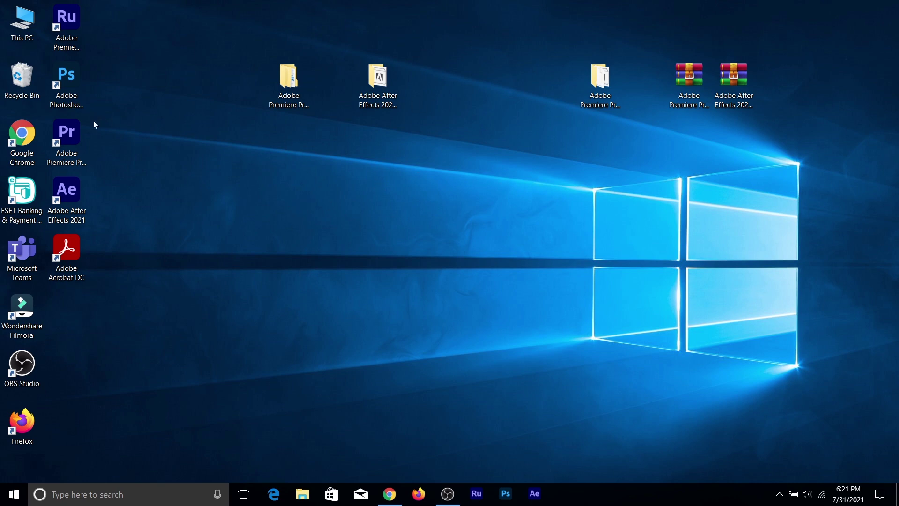
right_click(317, 194)
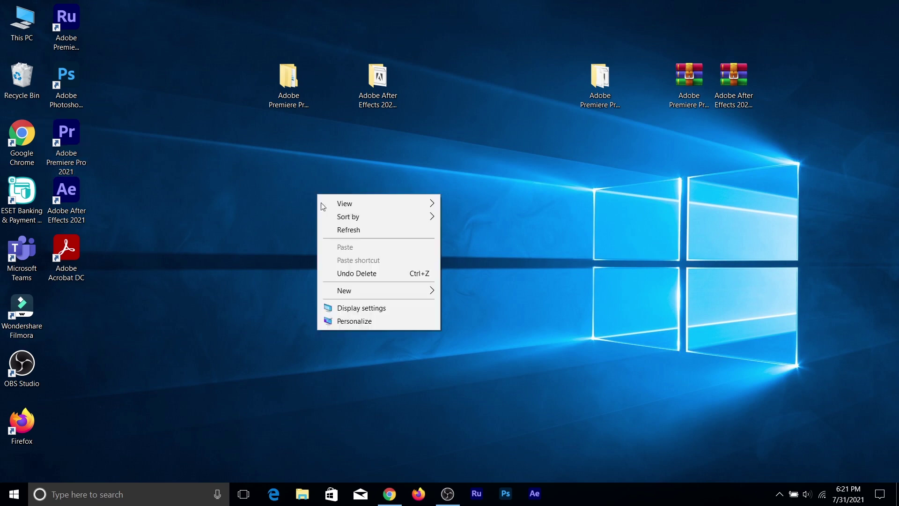
click(366, 227)
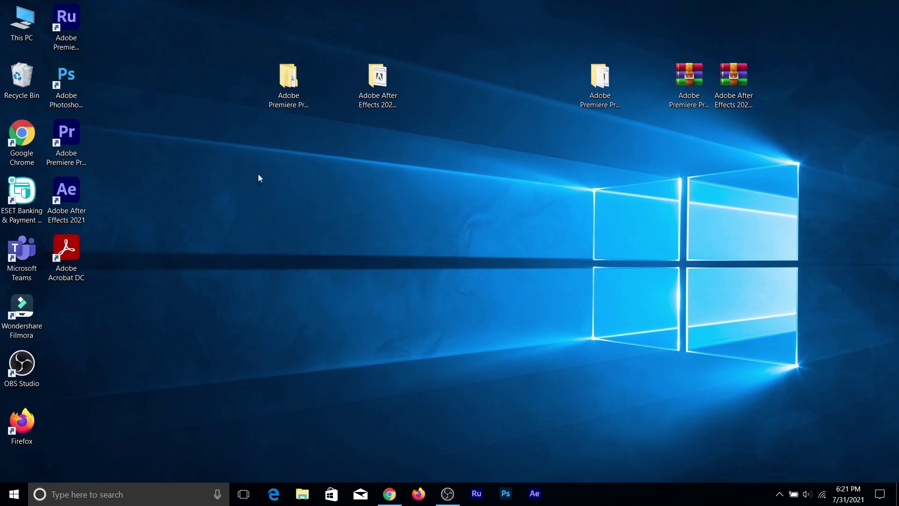
click(299, 91)
right_click(345, 241)
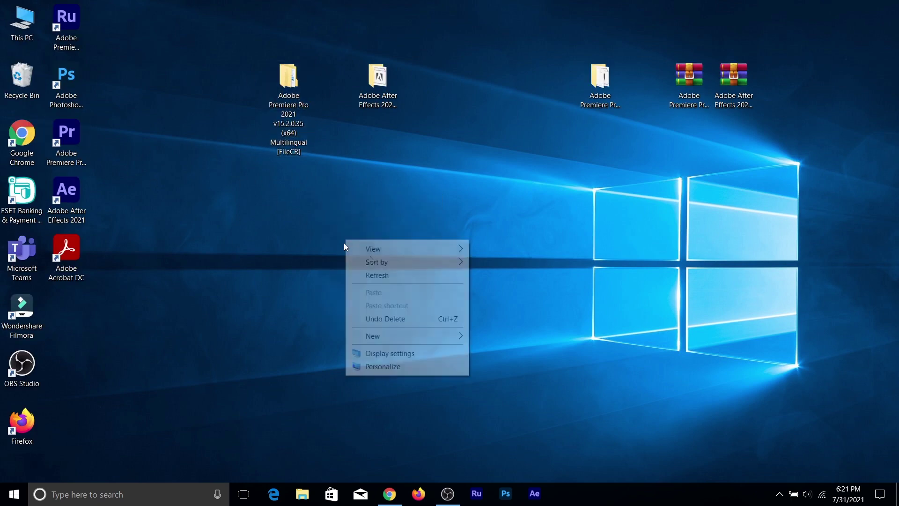
click(417, 275)
right_click(243, 201)
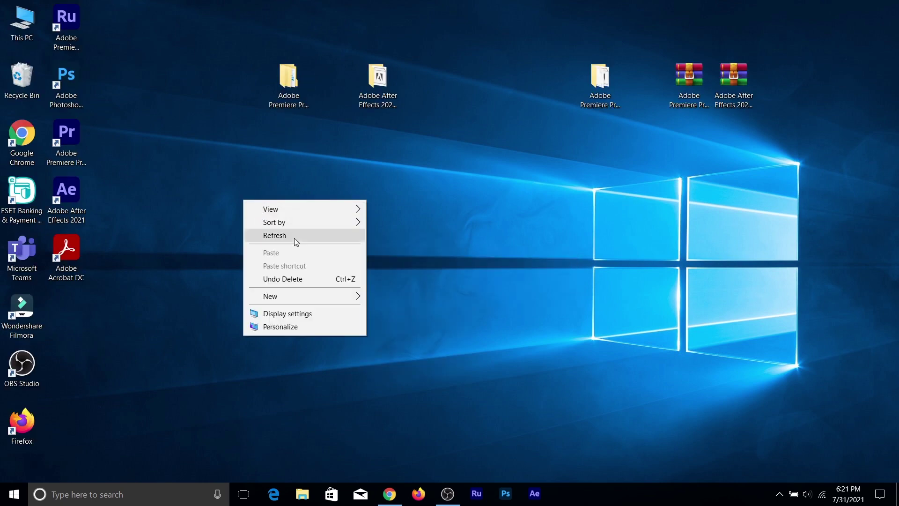
click(310, 237)
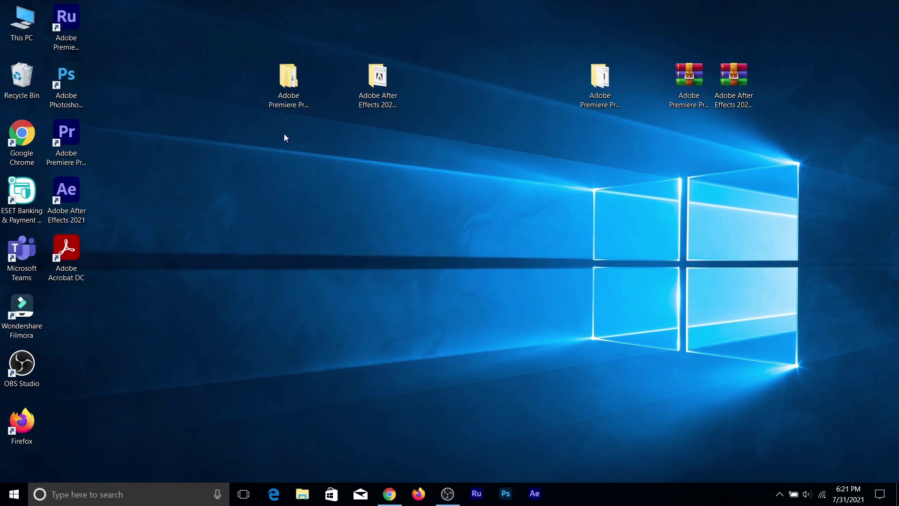
Step: Open the application JSON file from the products > AEFT folder of the After Effects 2021 installer in Notepad
double_click(379, 96)
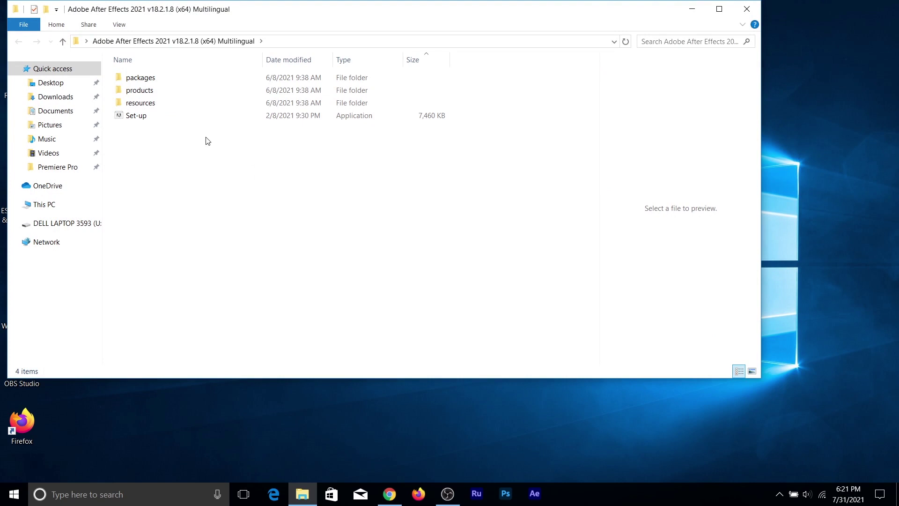
double_click(201, 91)
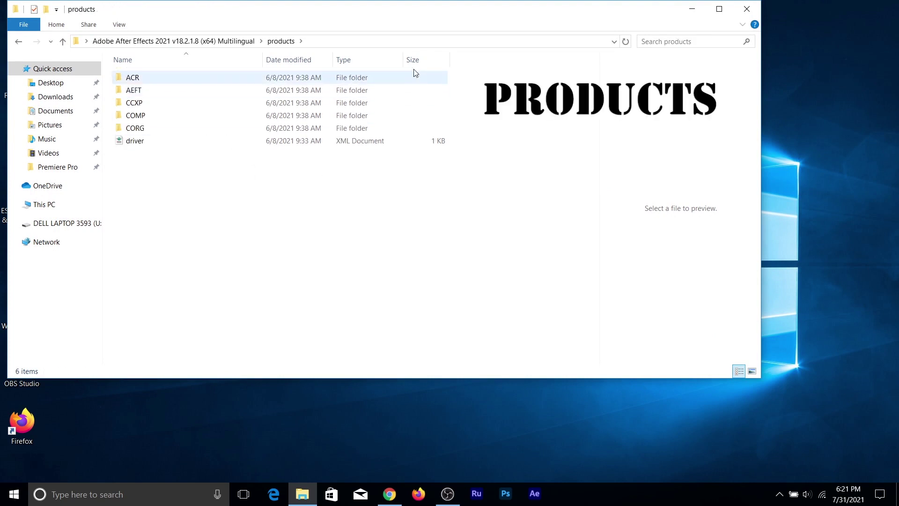
double_click(129, 91)
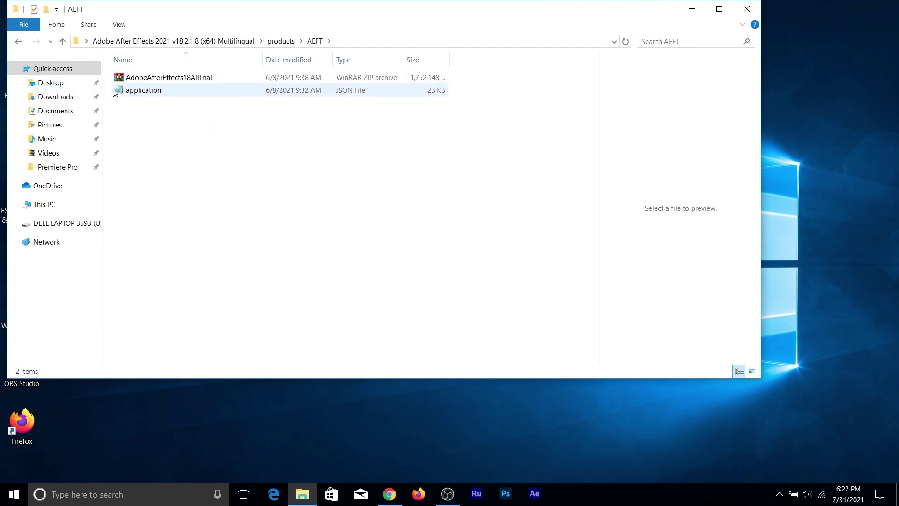
right_click(208, 91)
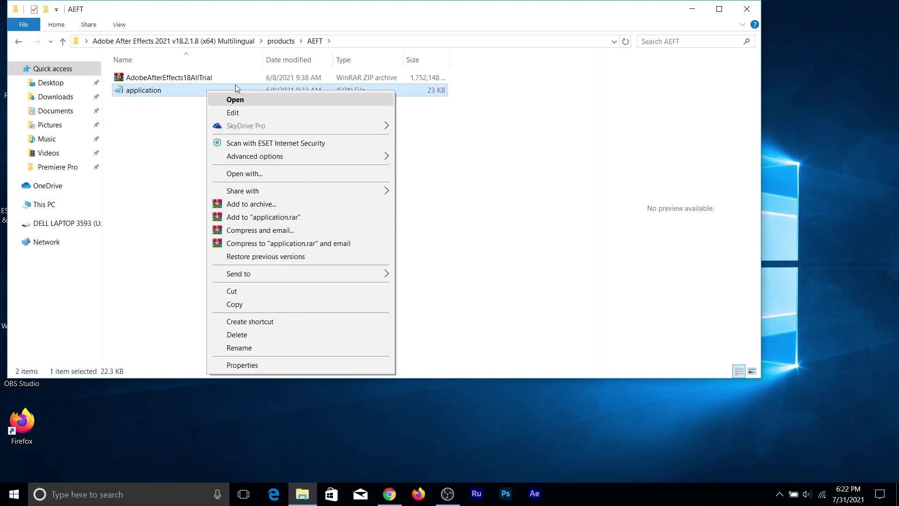
click(187, 171)
double_click(316, 89)
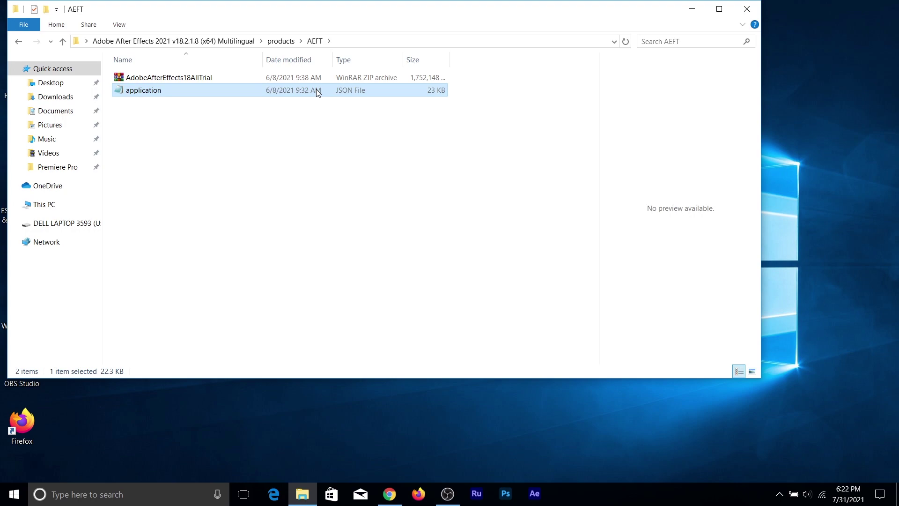
click(698, 10)
click(758, 35)
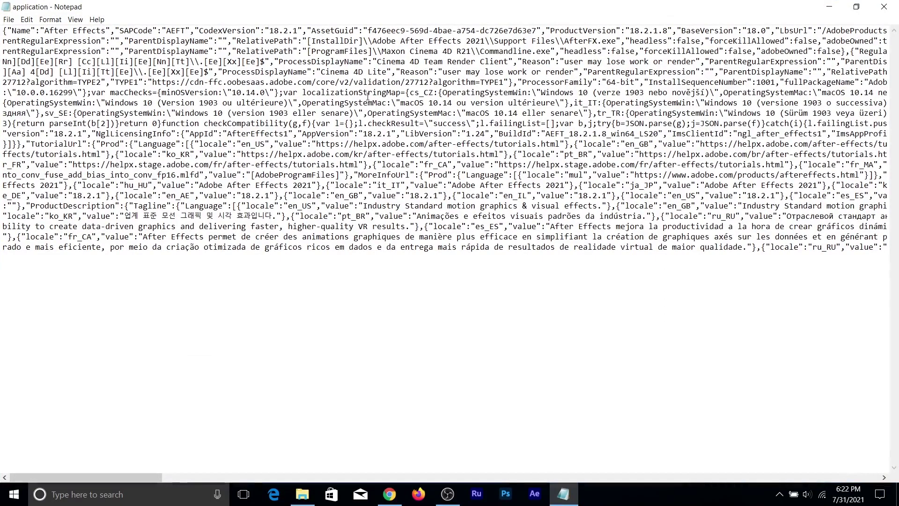
Step: Search the JSON text for "system" and close the search
click(26, 20)
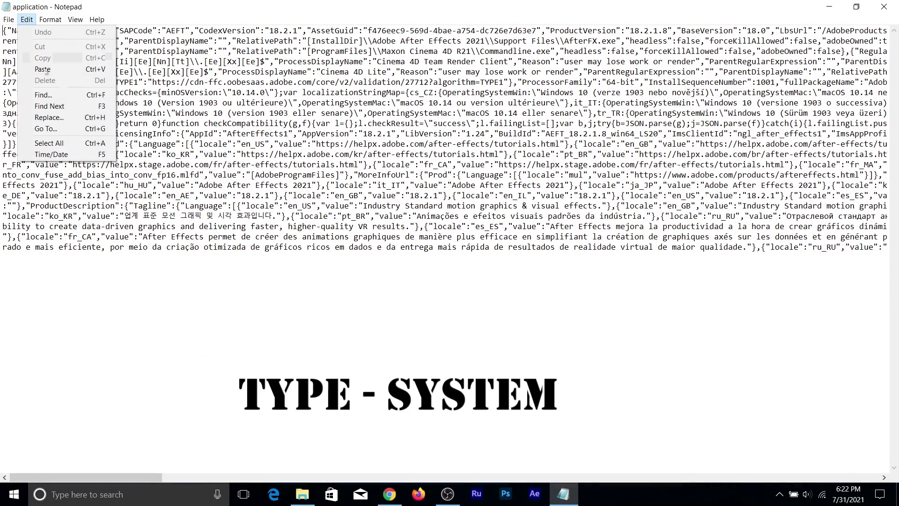
click(58, 107)
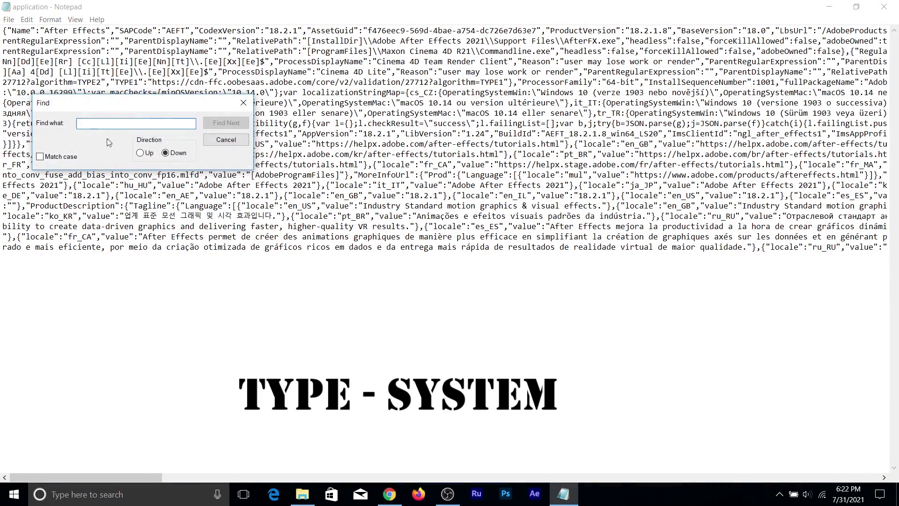
text(system)
key(Return)
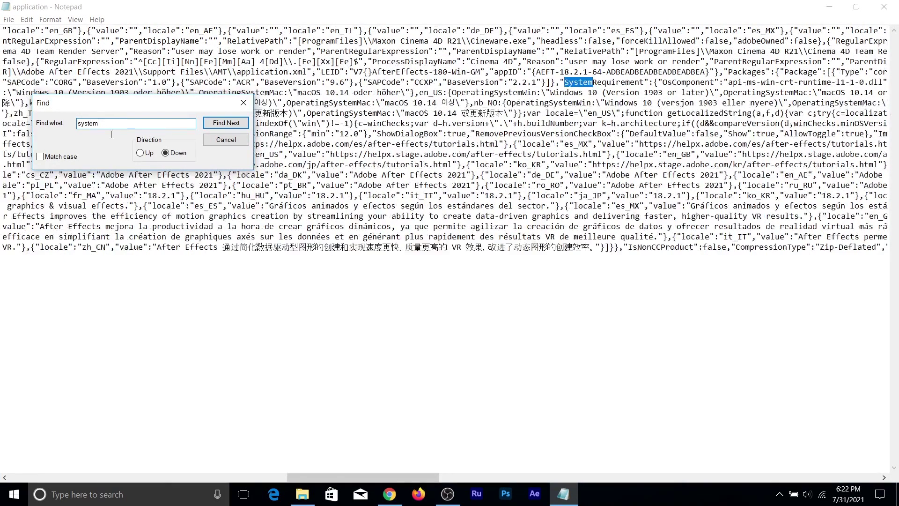
click(243, 103)
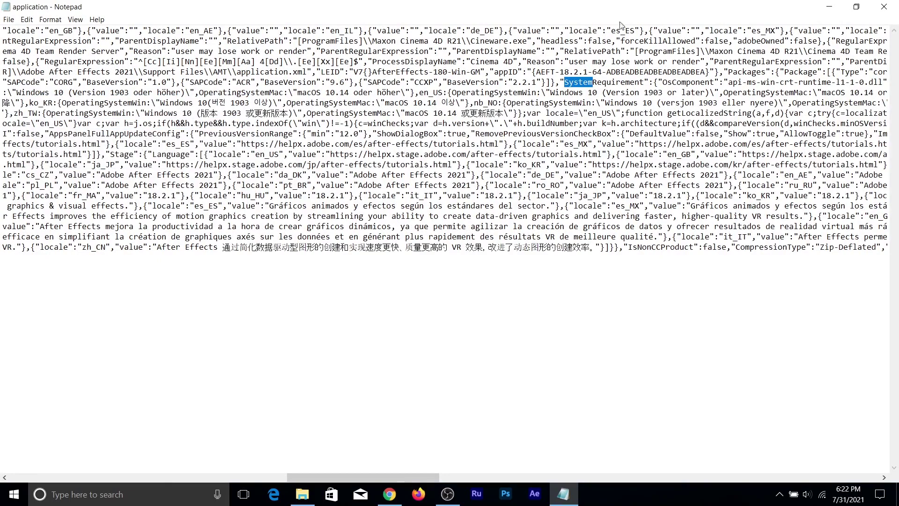
Step: Shorten the first min version in SupportedOsVersionRange under SystemRequirement to 10
drag(610, 82, 838, 82)
scroll(347, 92, right, 5)
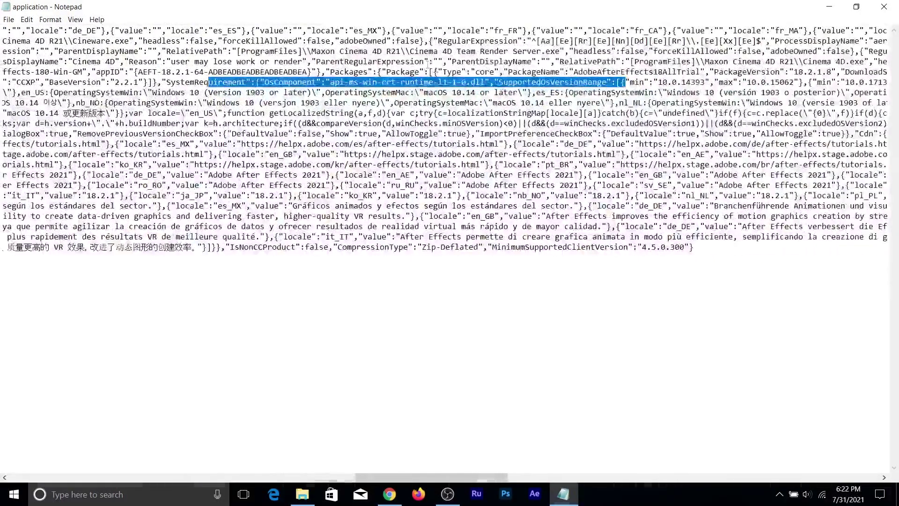
scroll(346, 93, right, 5)
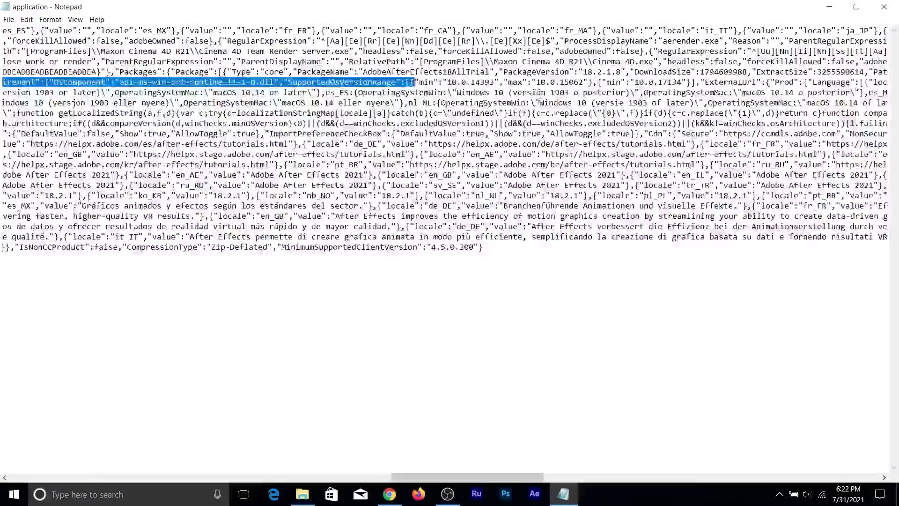
scroll(415, 83, right, 1)
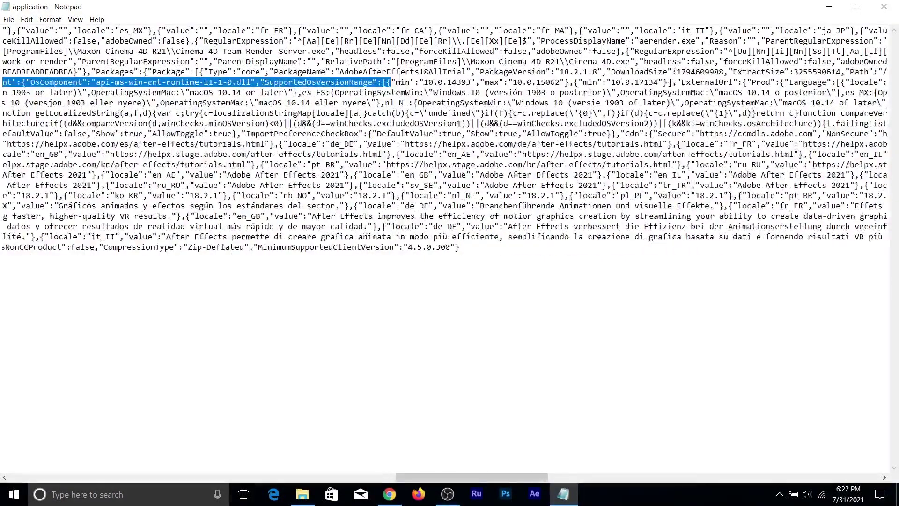
mouse_move(392, 83)
mouse_down()
mouse_move(472, 83)
mouse_move(414, 74)
mouse_move(408, 83)
mouse_up()
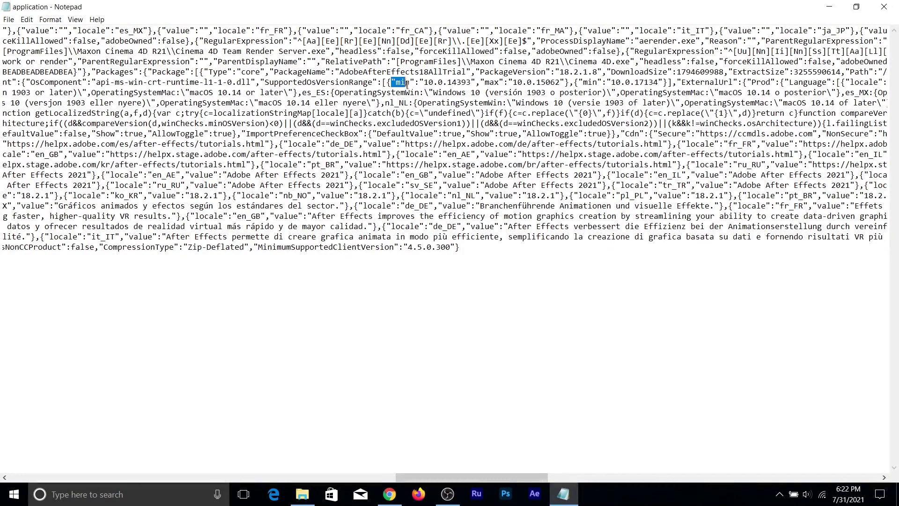
drag(410, 86, 478, 87)
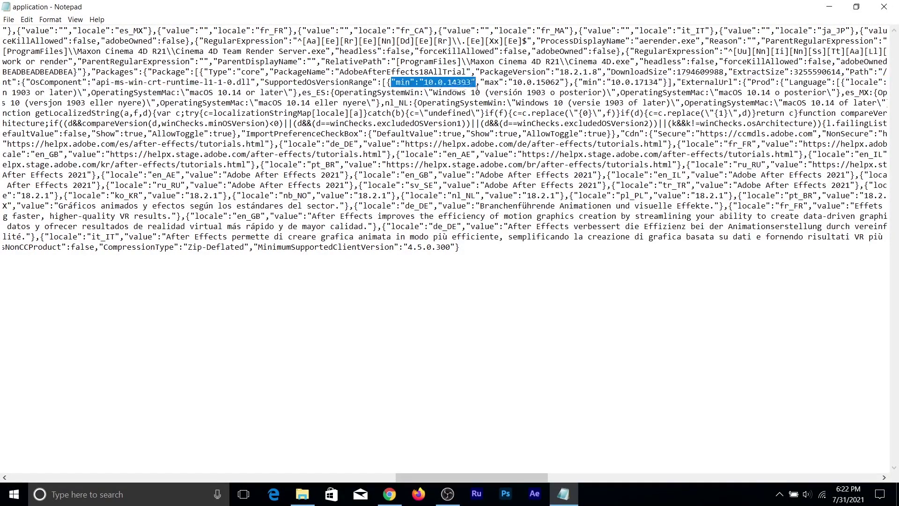
click(472, 82)
double_click(472, 82)
click(471, 82)
double_click(449, 82)
drag(471, 82, 434, 84)
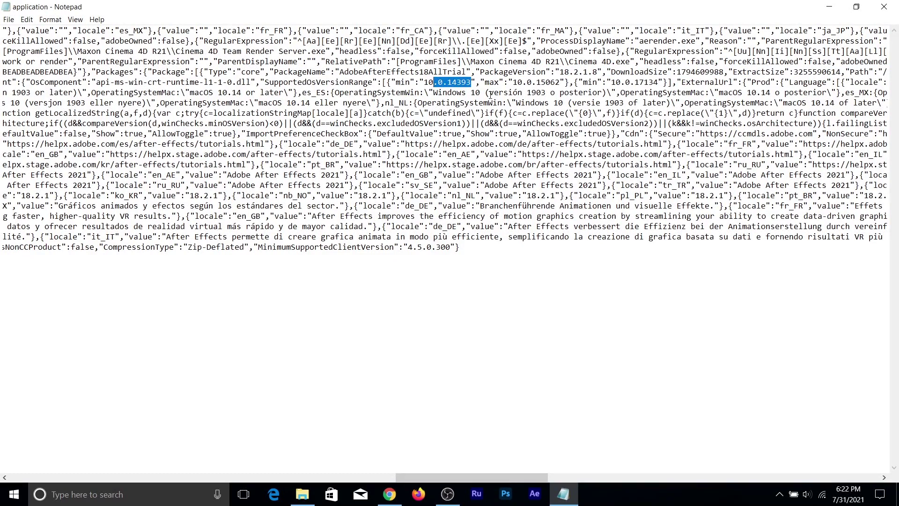
key(BackSpace)
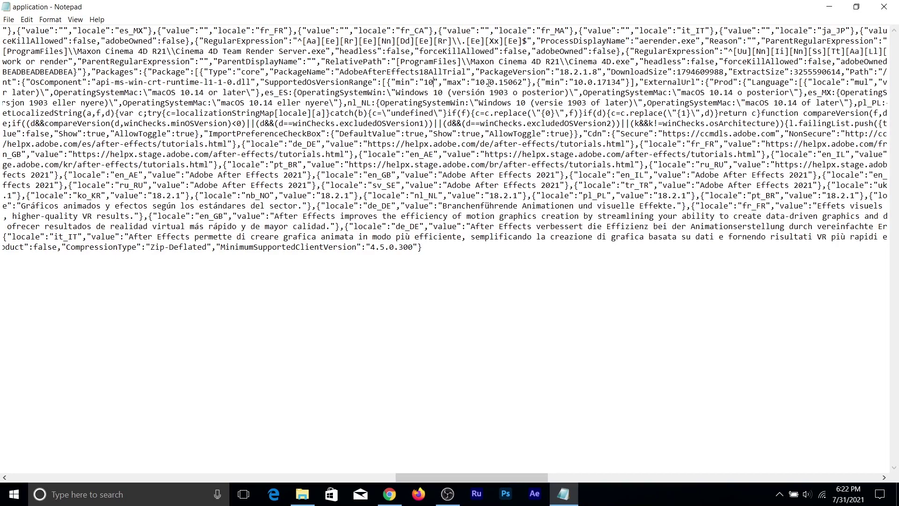
Step: Shorten the max version and the second min version in SupportedOsVersionRange to 10
drag(449, 83, 525, 83)
key(BackSpace)
scroll(377, 72, right, 3)
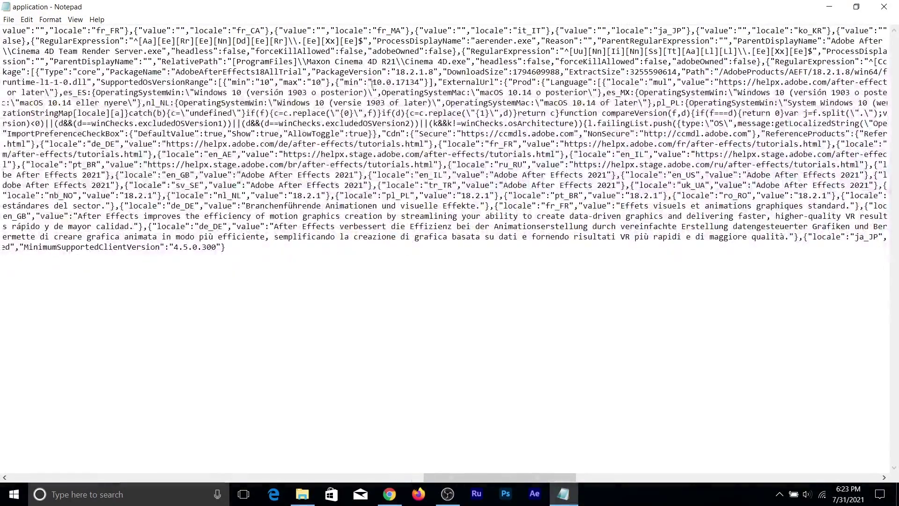
drag(382, 82, 420, 83)
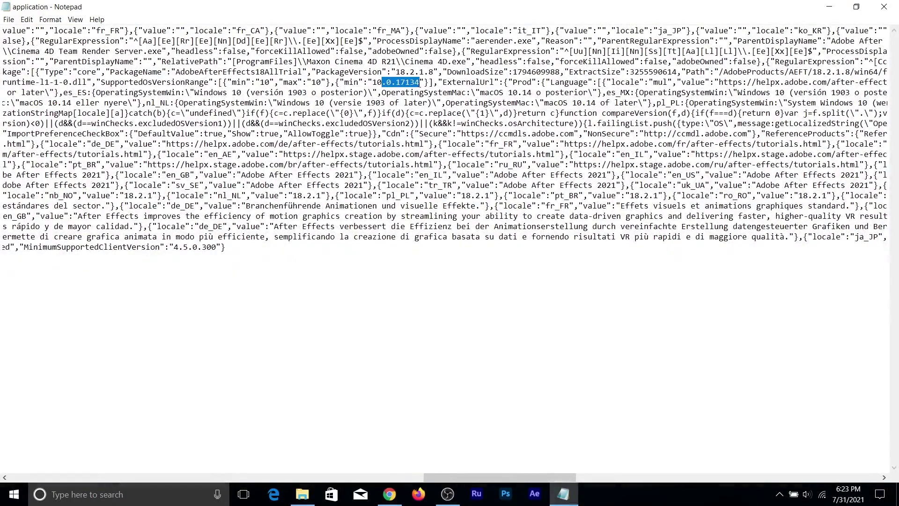
key(BackSpace)
Step: Shorten the minOSVersion value in the winChecks section of CheckCompatibility to 10
scroll(477, 76, right, 4)
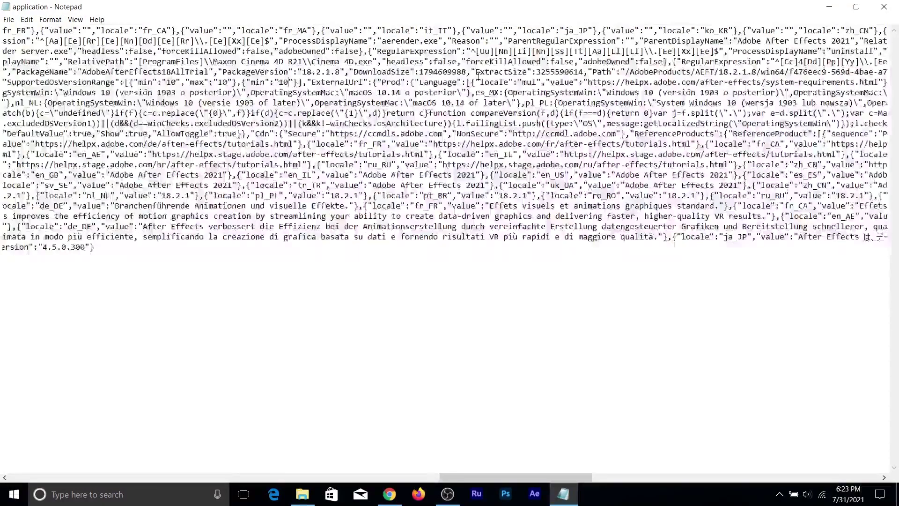
scroll(638, 90, right, 3)
scroll(637, 90, right, 2)
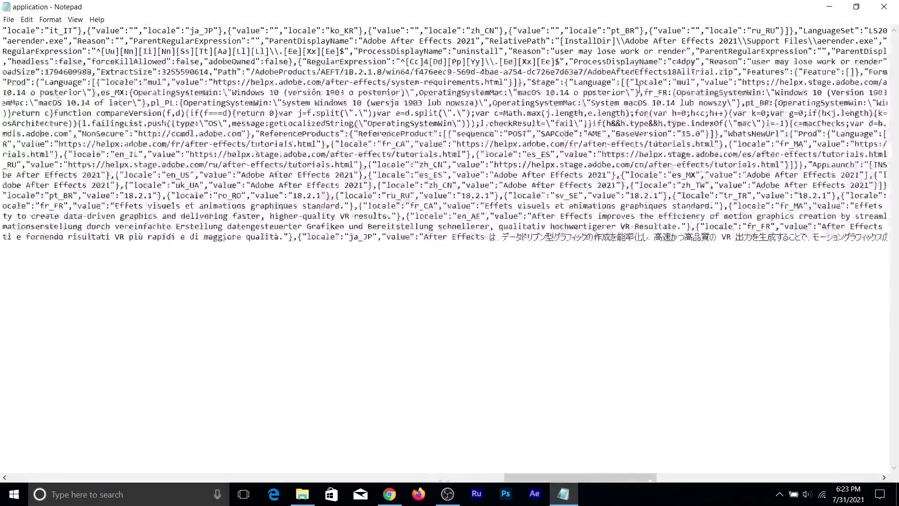
scroll(642, 87, right, 5)
scroll(643, 85, right, 7)
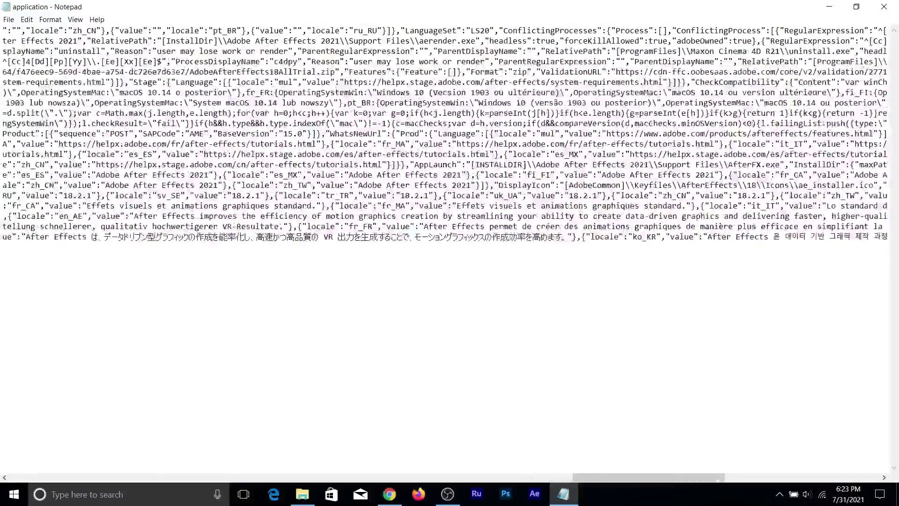
scroll(608, 77, right, 3)
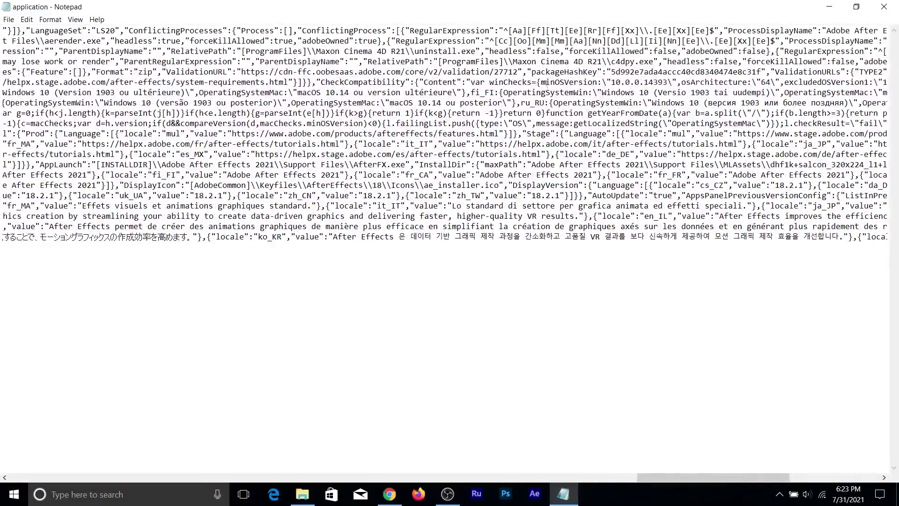
drag(538, 83, 668, 82)
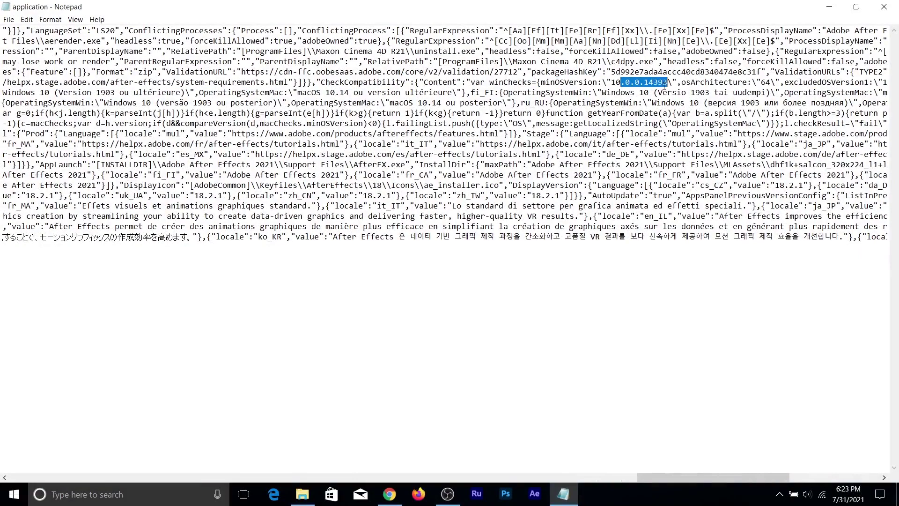
key(BackSpace)
Step: Shorten both excludedOSVersion1 and excludedOSVersion2 in winChecks to 10
scroll(773, 164, right, 5)
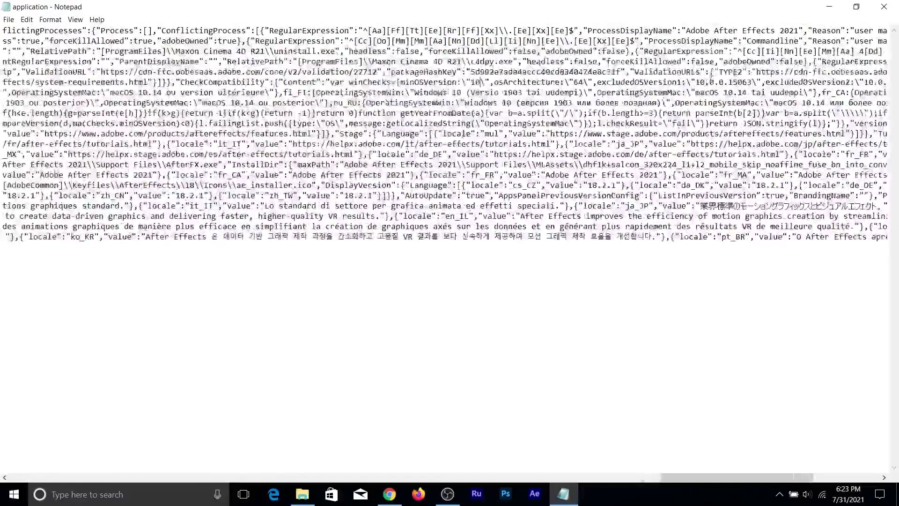
scroll(565, 92, right, 3)
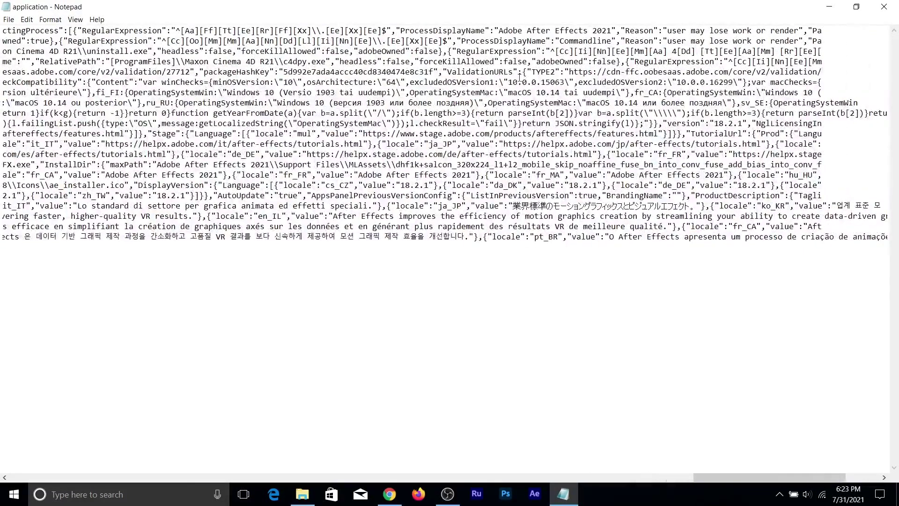
drag(517, 83, 565, 83)
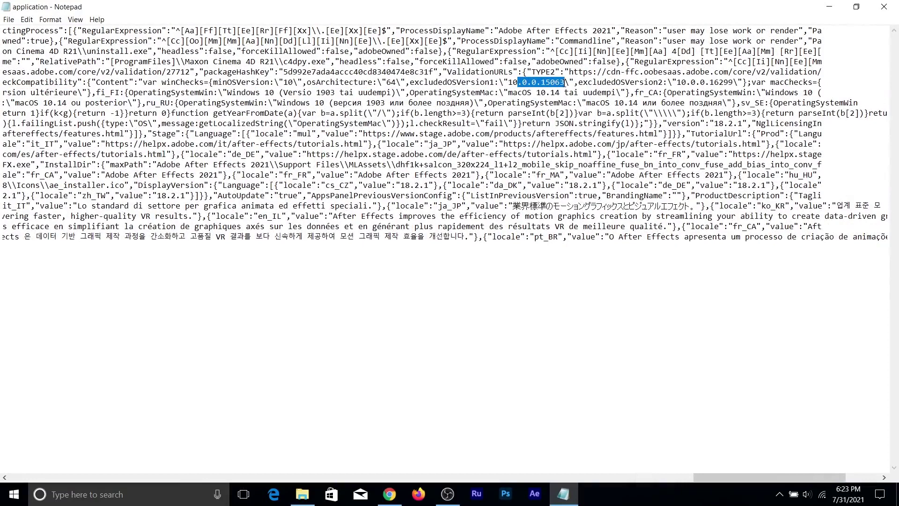
key(BackSpace)
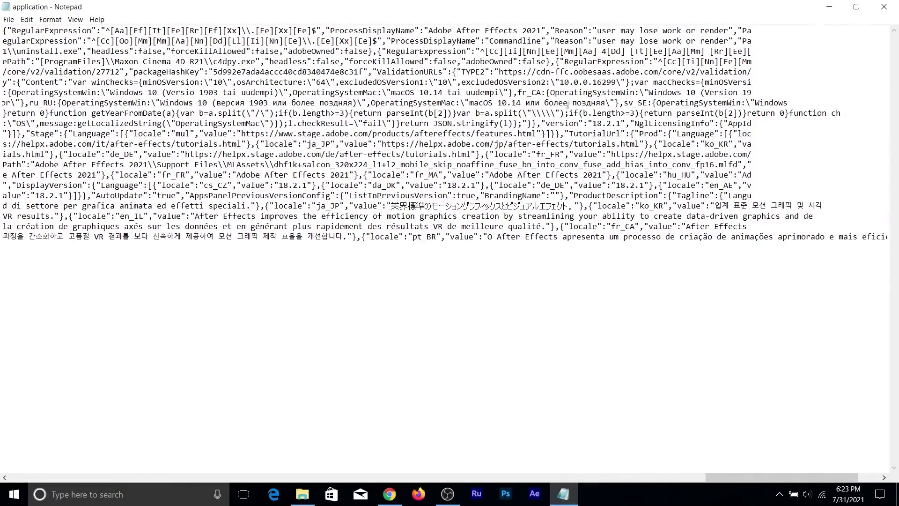
drag(570, 82, 615, 83)
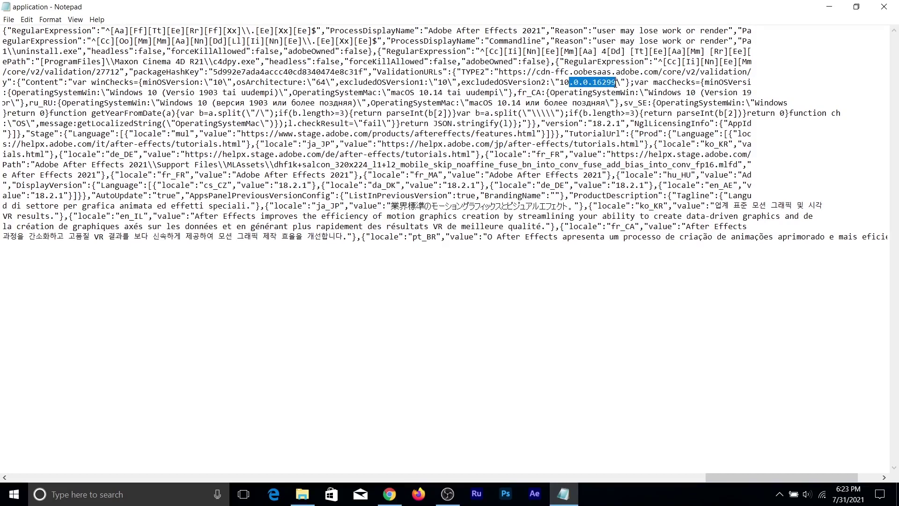
key(Delete)
Step: Reduce the minOSVersion value in the macChecks section to 10, keeping its closing backslash and quote
scroll(612, 84, right, 5)
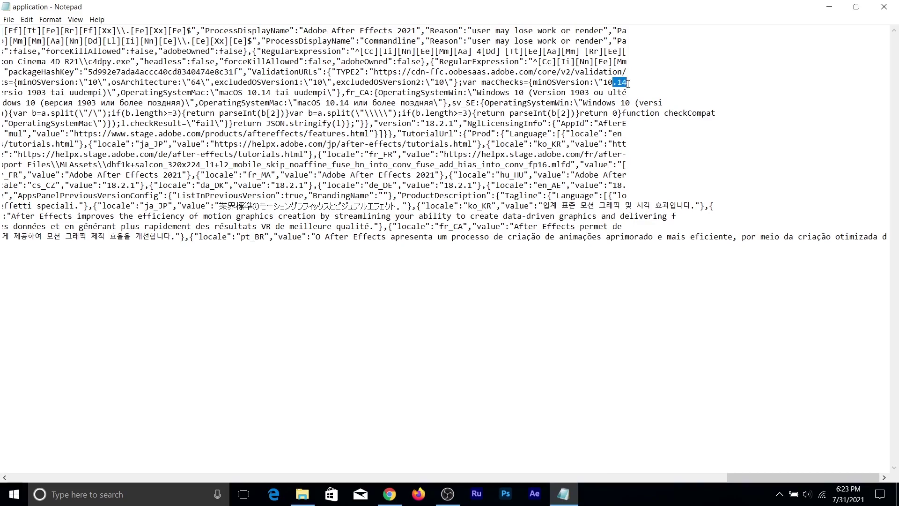
key(BackSpace)
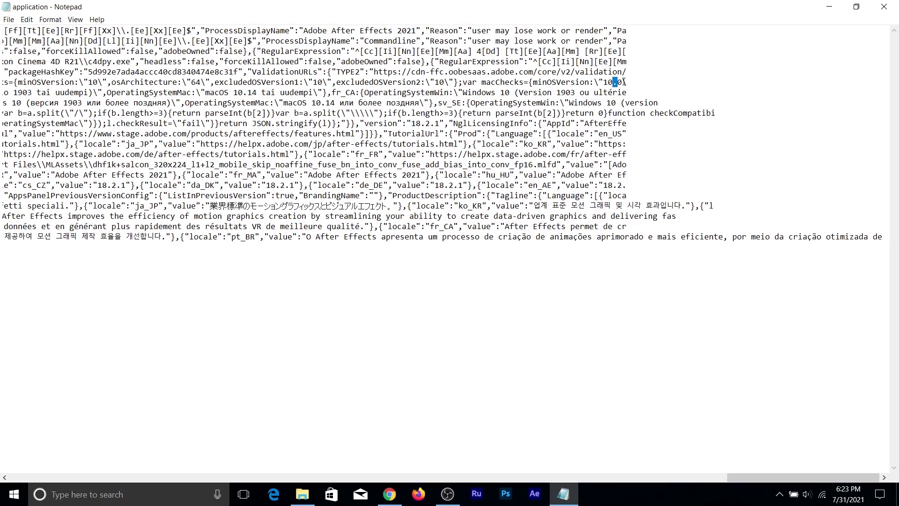
key(BackSpace)
key(Delete)
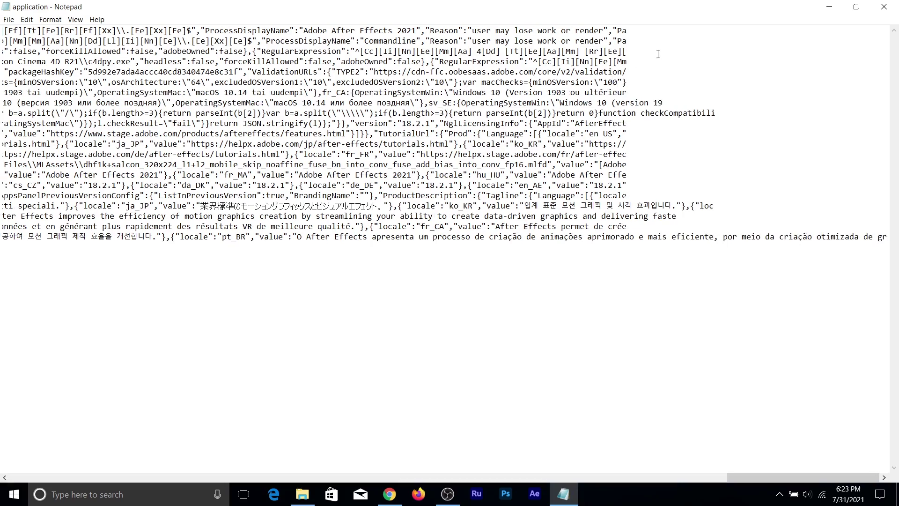
key(ctrl+z)
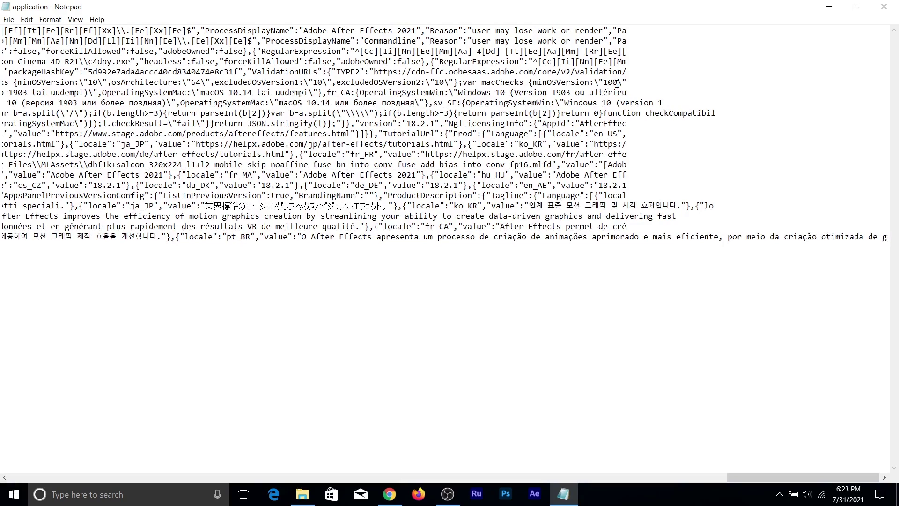
key(Delete)
key(ctrl+z)
key(Delete)
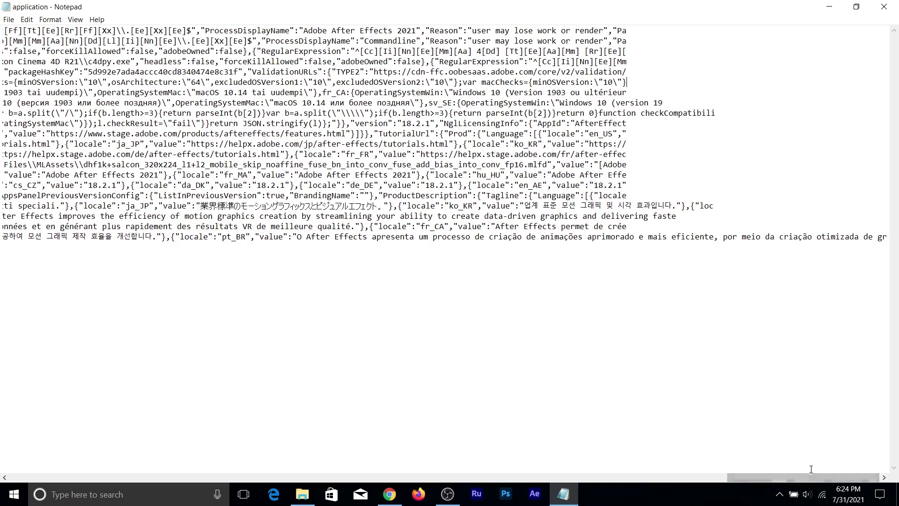
drag(845, 475, 809, 478)
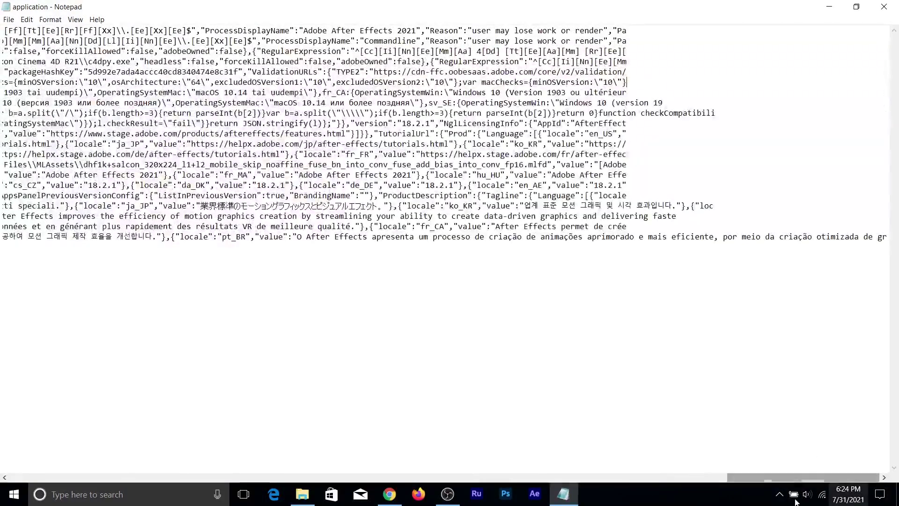
Step: Close the edited application file with its changes saved, and go back to the After Effects installer's main folder
click(884, 6)
click(430, 271)
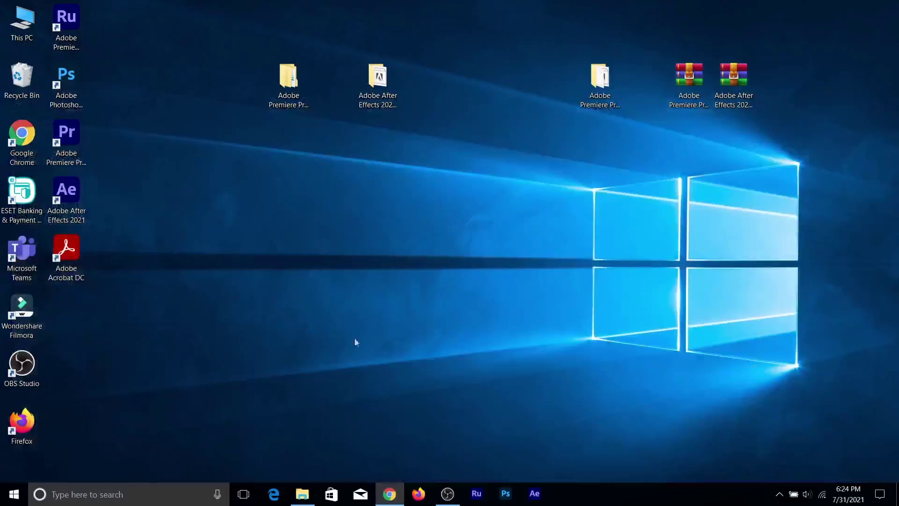
click(302, 495)
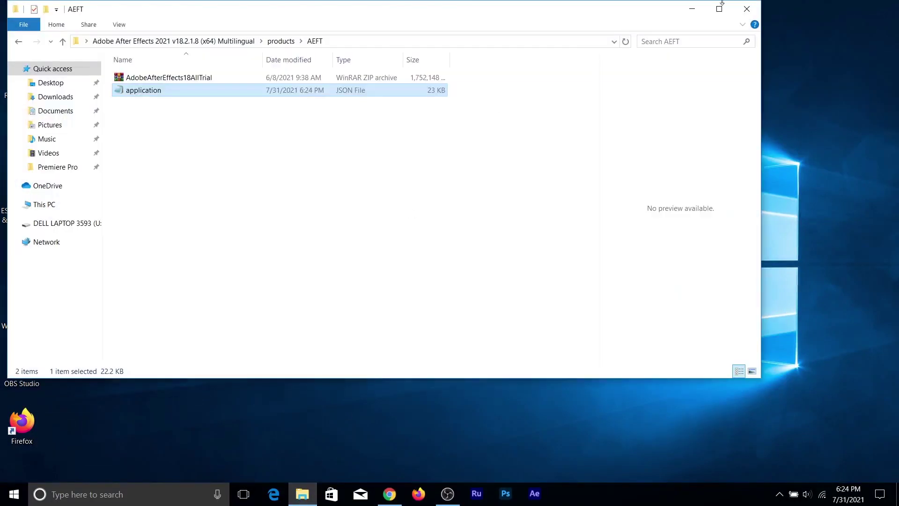
click(63, 40)
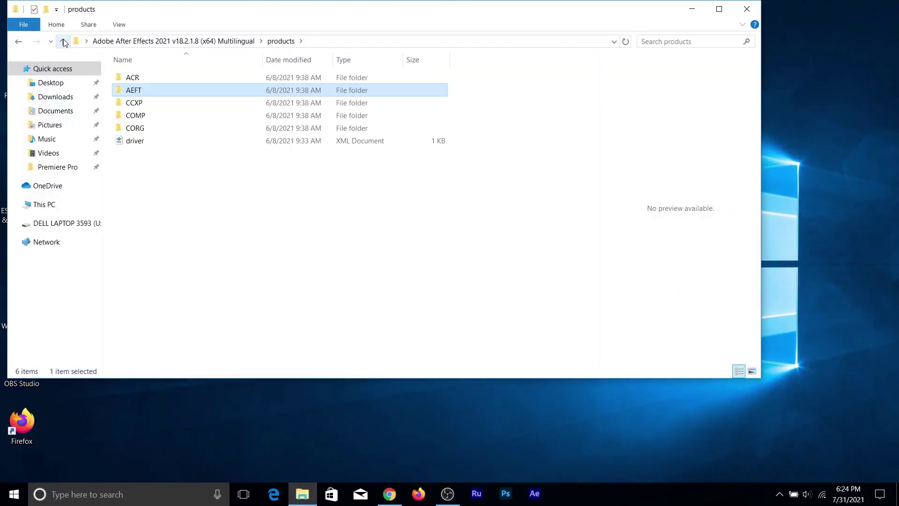
click(63, 41)
Step: Run the After Effects Set-up program and start the installation with the default language and location
right_click(135, 161)
click(181, 210)
double_click(166, 115)
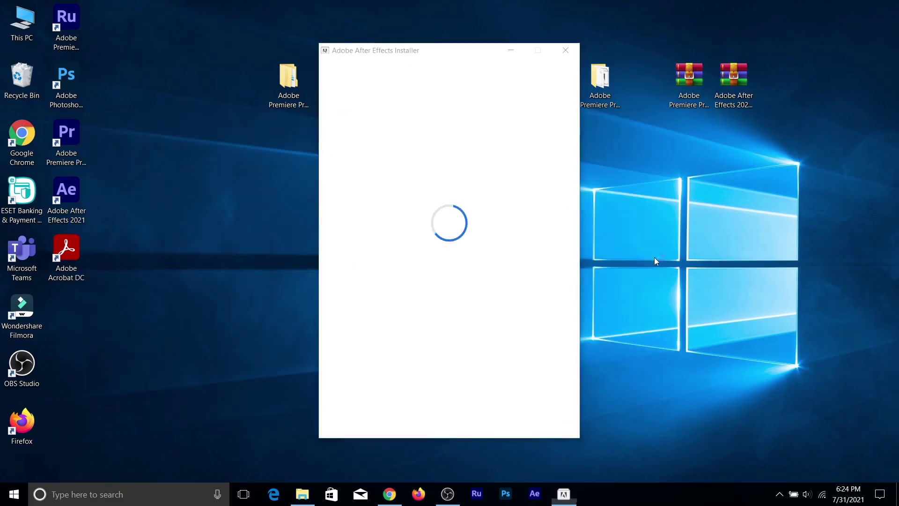
right_click(654, 257)
click(710, 293)
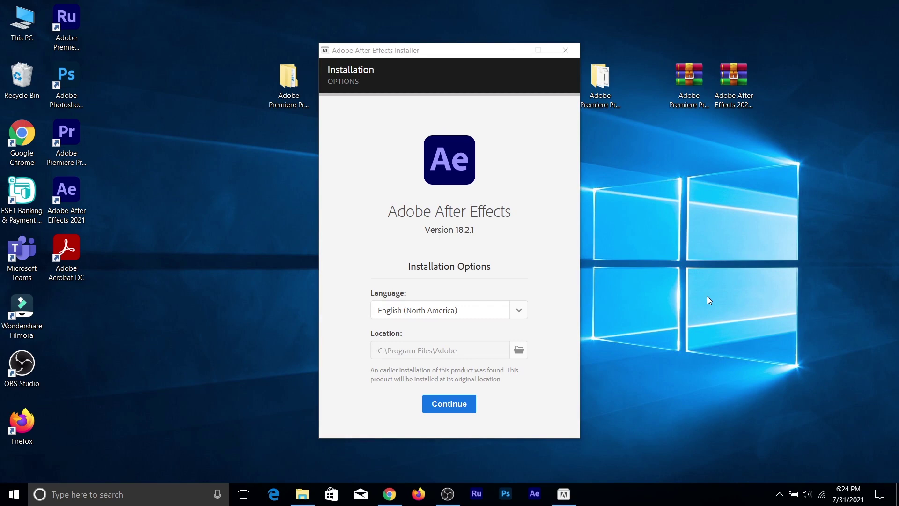
click(458, 407)
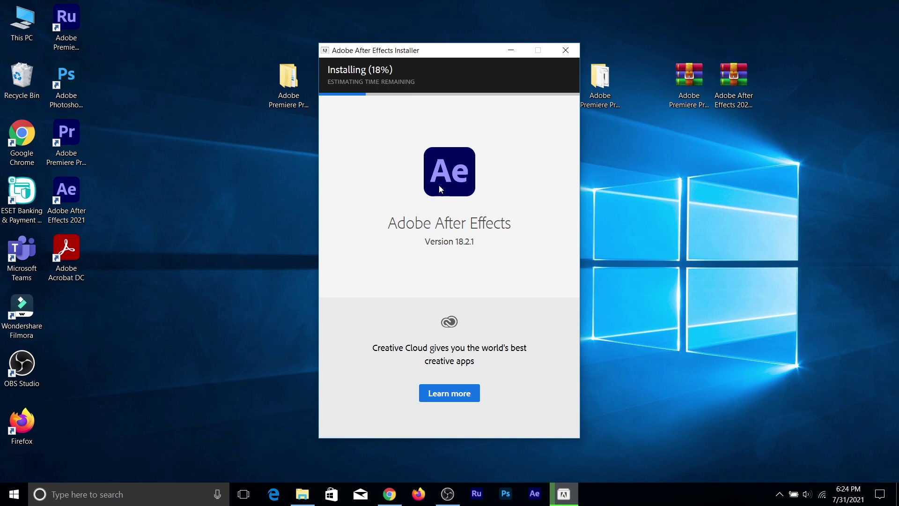
Step: Quit the running After Effects installation and confirm quitting
drag(420, 48, 517, 40)
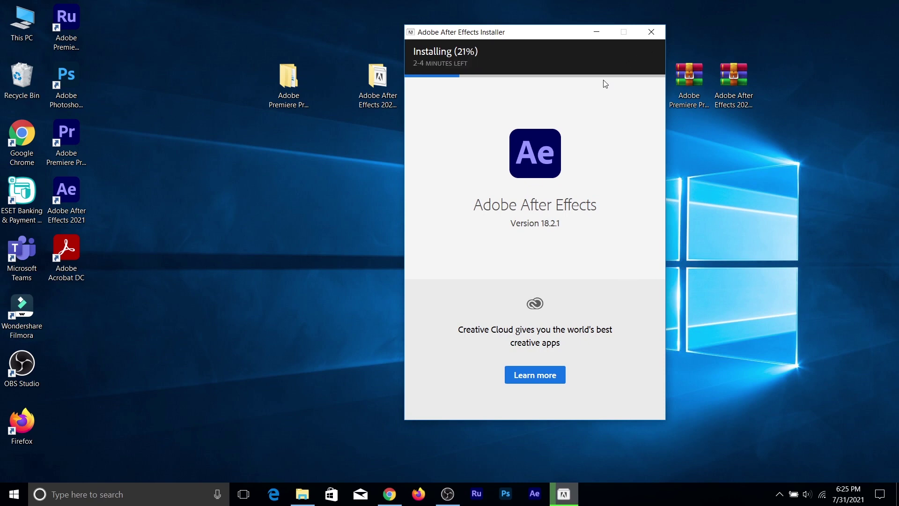
click(649, 33)
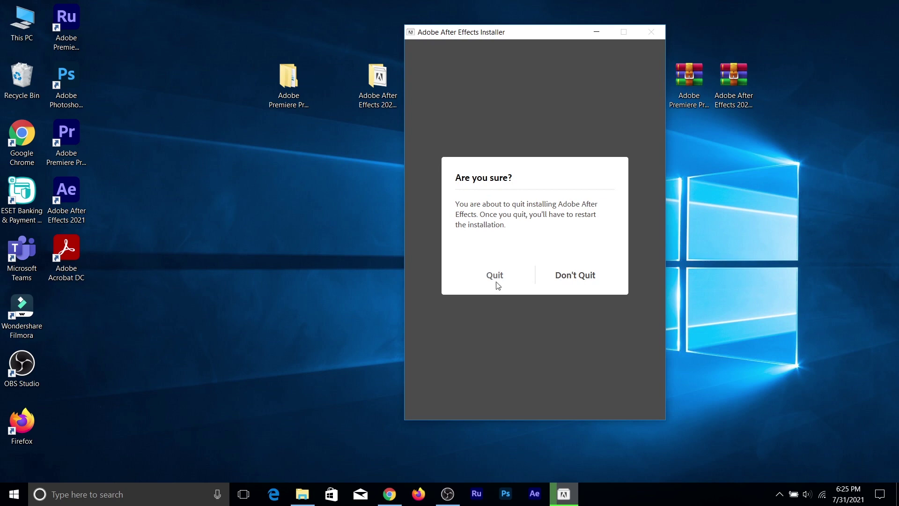
click(499, 282)
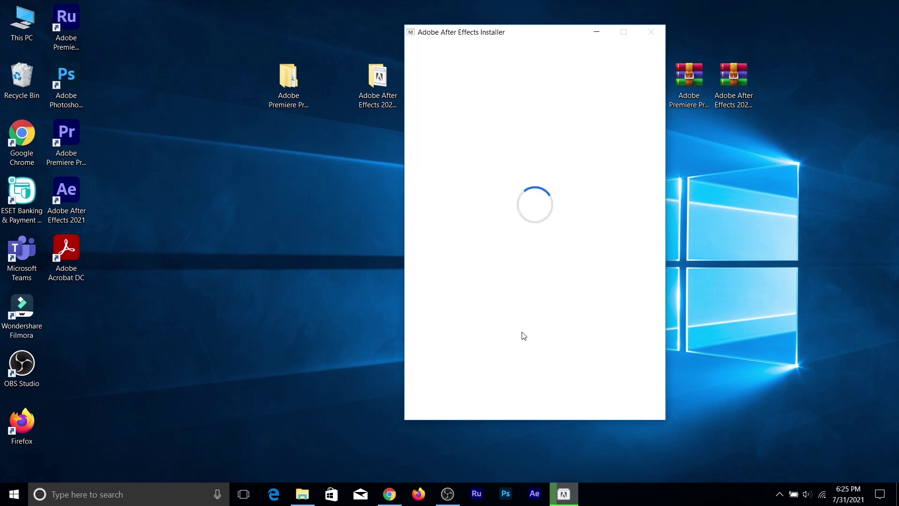
right_click(389, 296)
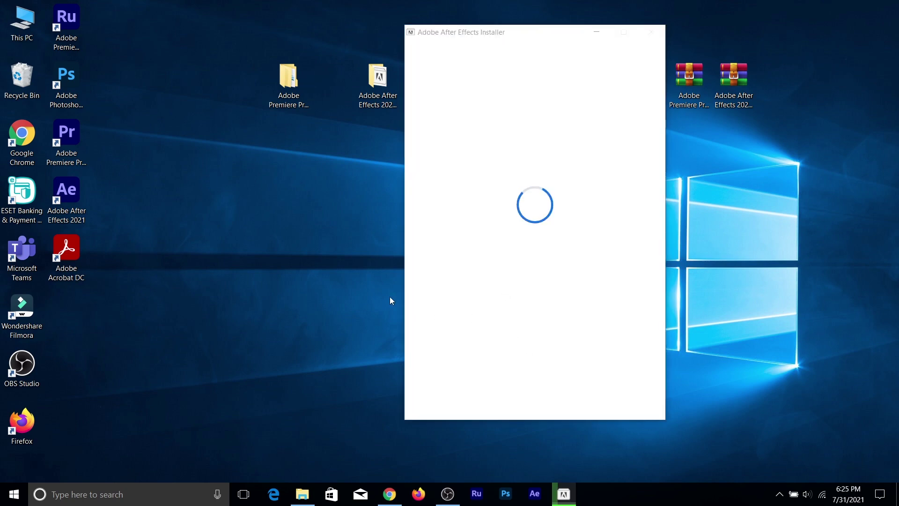
click(434, 332)
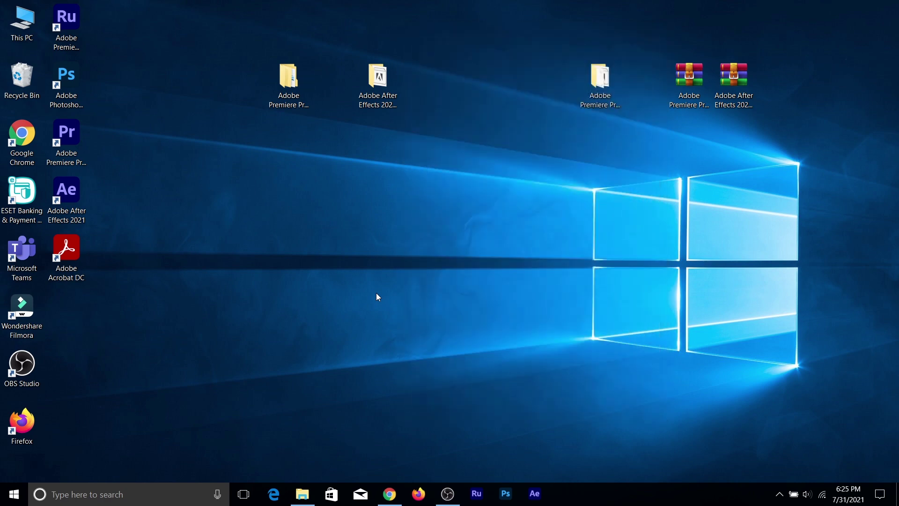
right_click(351, 269)
click(414, 306)
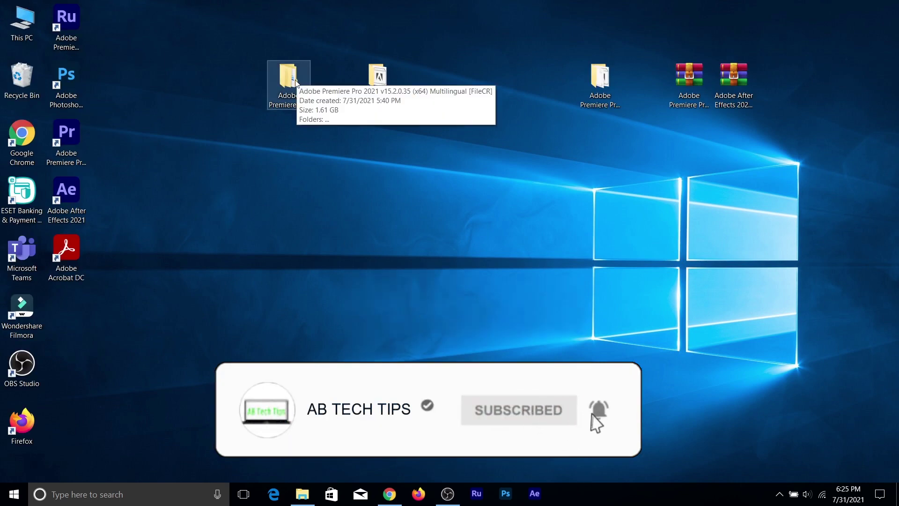
Step: Open the PPRO folder inside the products folder of the Adobe Premiere Pro 2021 v15.2.0.35 installer on the desktop
click(293, 97)
double_click(293, 97)
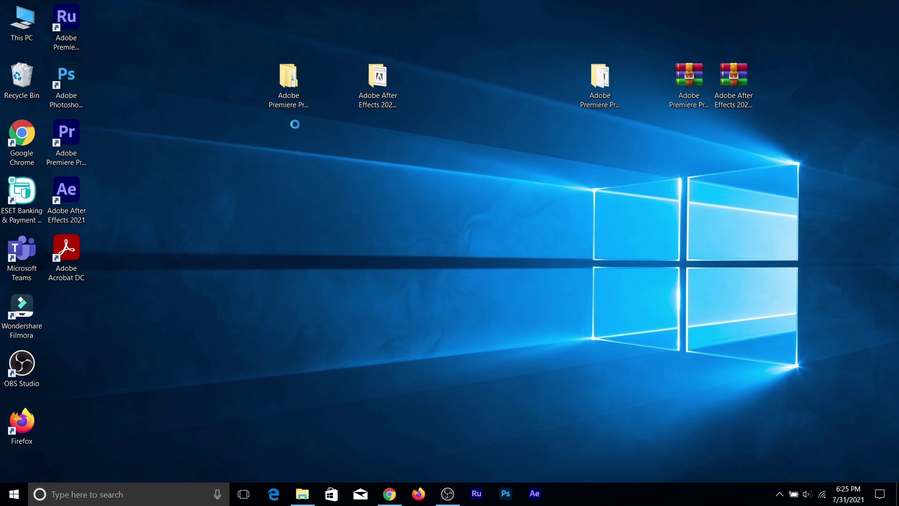
double_click(258, 97)
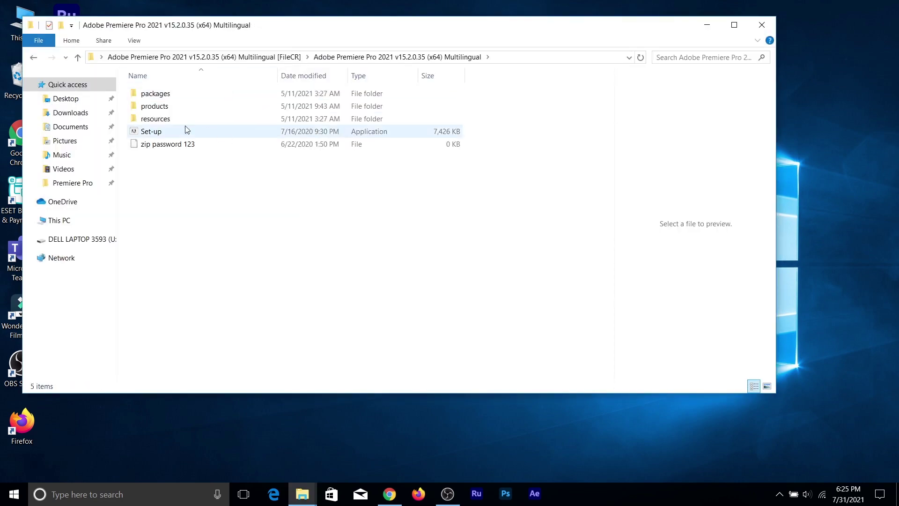
double_click(197, 107)
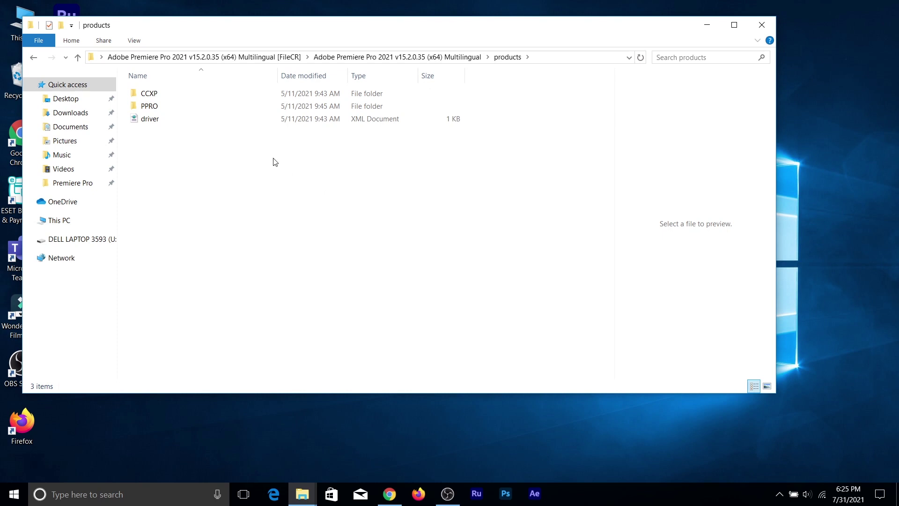
double_click(253, 105)
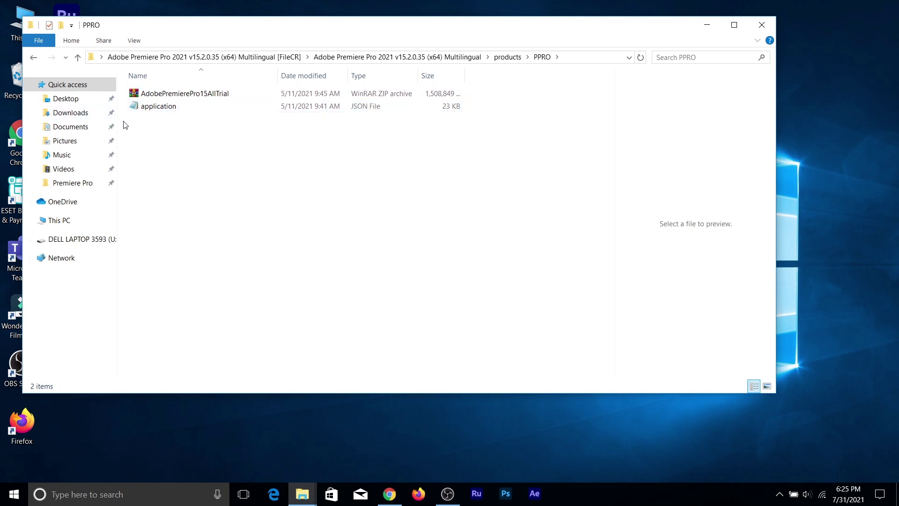
Step: Open the application JSON file from the PPRO folder in Notepad
click(146, 108)
right_click(211, 110)
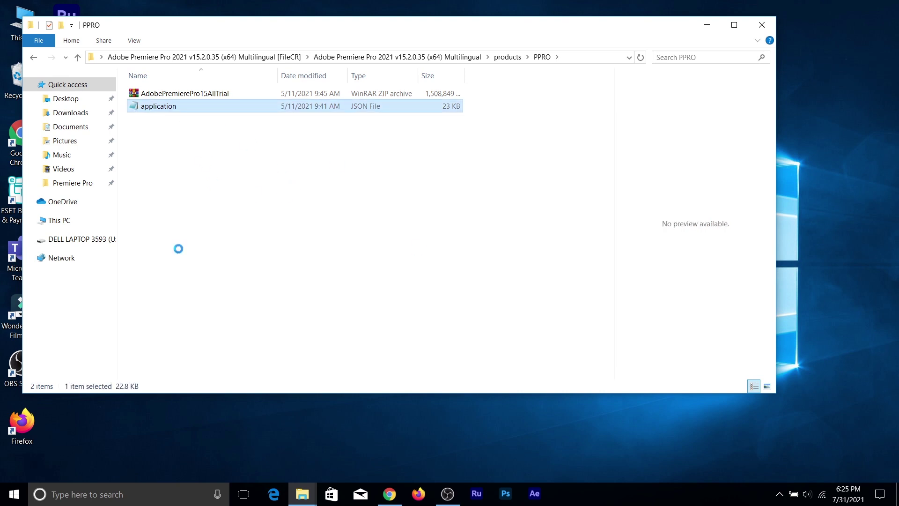
click(185, 212)
click(180, 211)
right_click(183, 206)
click(240, 253)
right_click(255, 133)
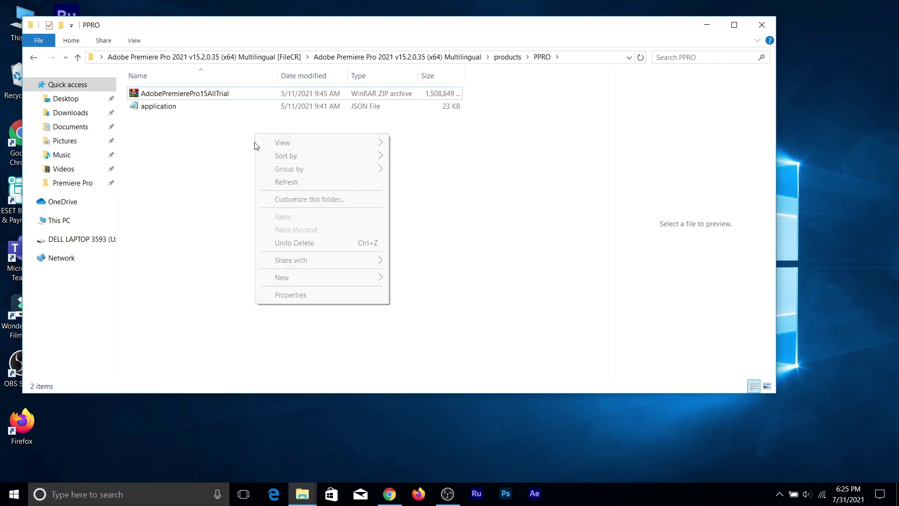
click(303, 183)
click(305, 108)
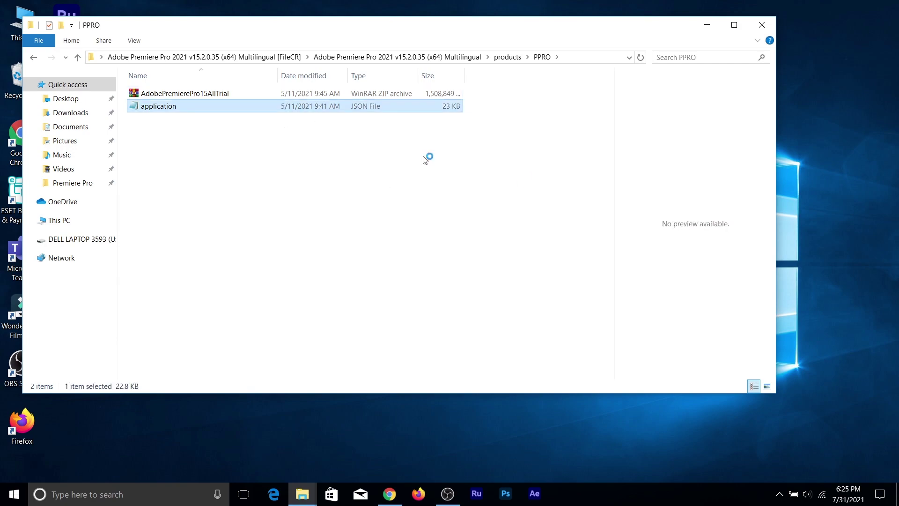
click(708, 20)
click(759, 36)
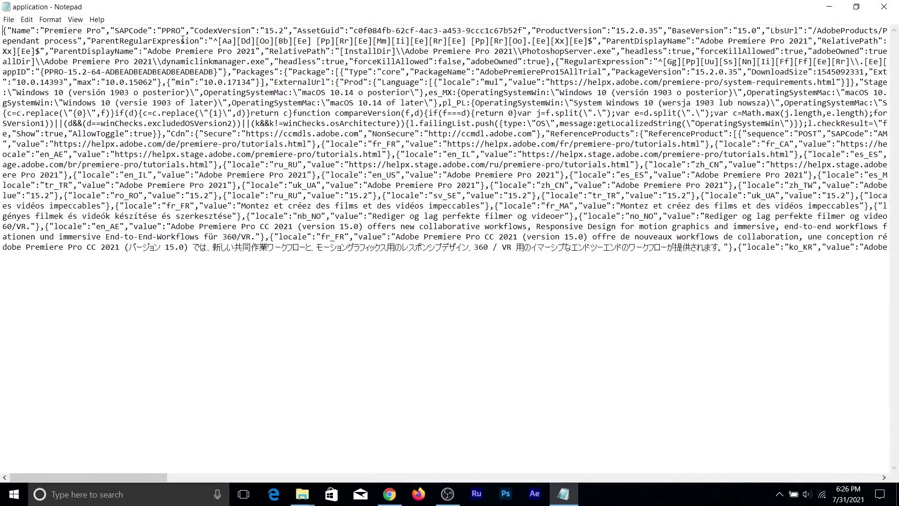
Step: Search the Premiere Pro application file for "system" to locate the SystemRequirement section
key(ctrl+f)
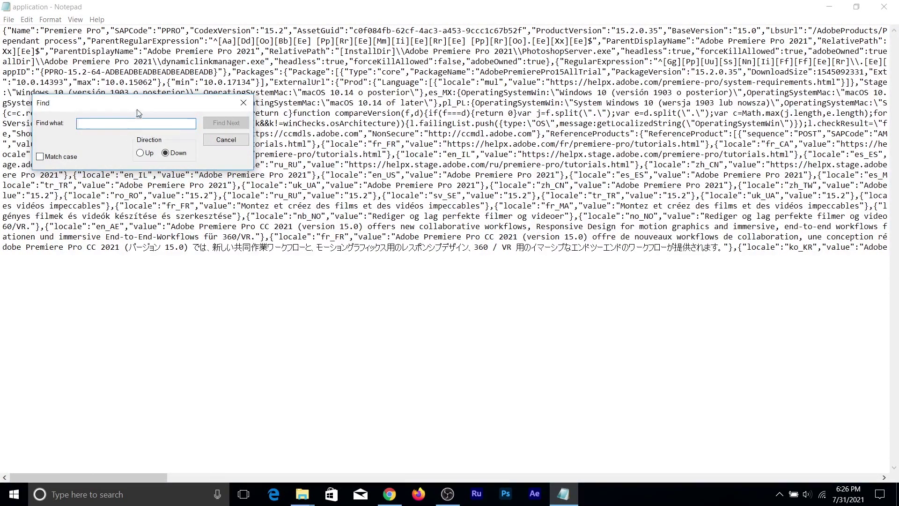
click(243, 103)
click(34, 19)
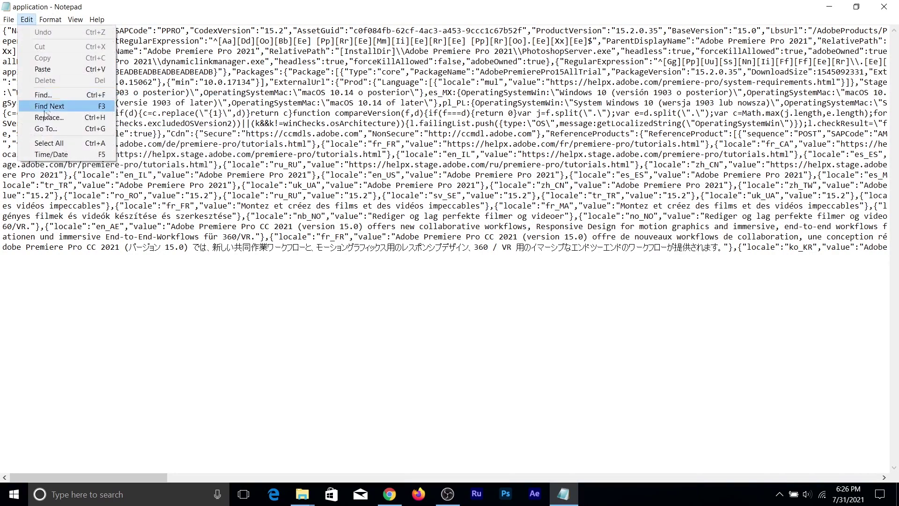
click(47, 105)
text(syst)
key(BackSpace)
text(ste)
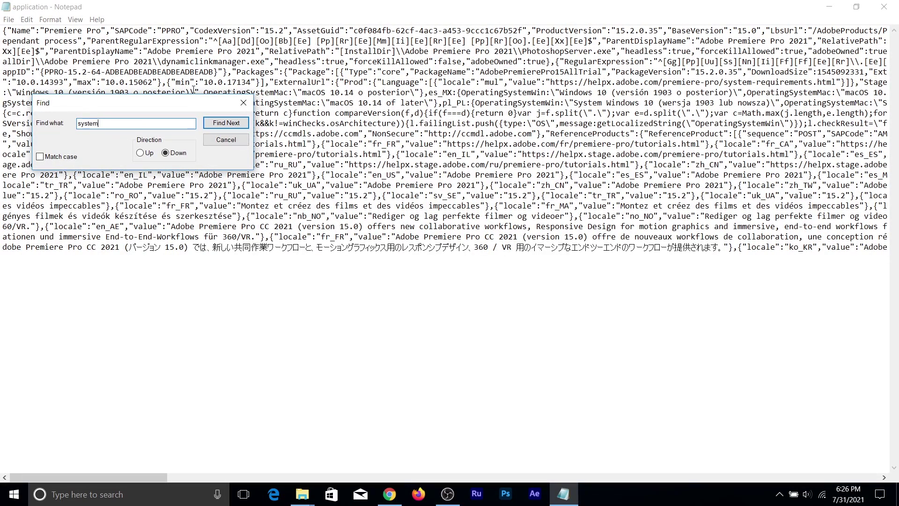
key(Return)
click(243, 103)
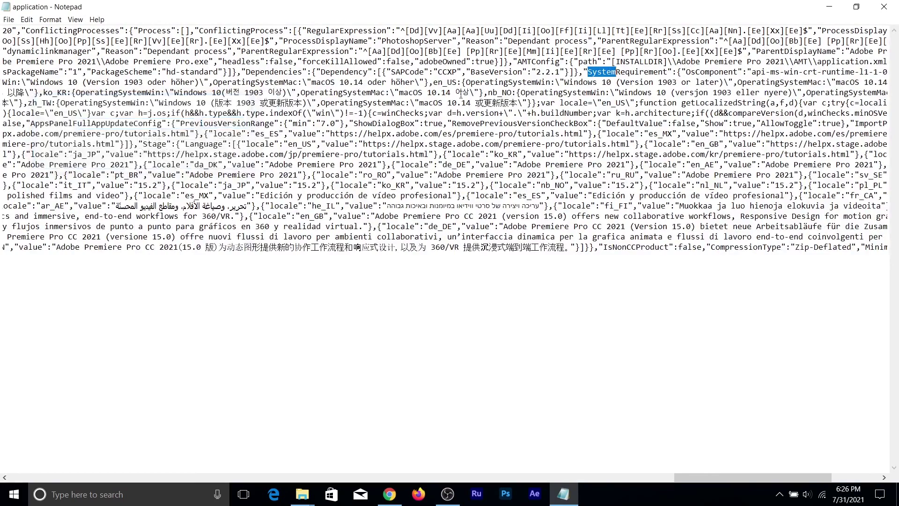
Step: Shorten the first min version in the SupportedOsVersionRange of SystemRequirement to 10
scroll(604, 61, right, 3)
drag(447, 71, 768, 72)
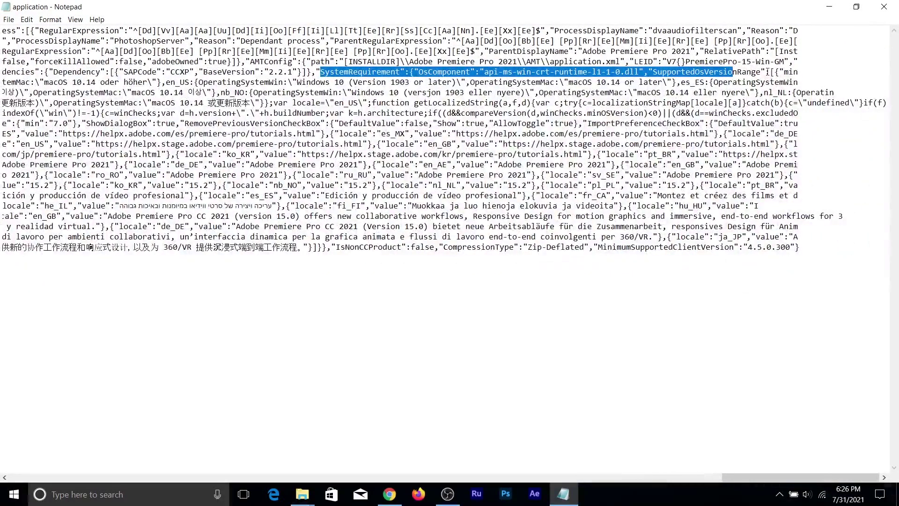
click(799, 71)
key(Home)
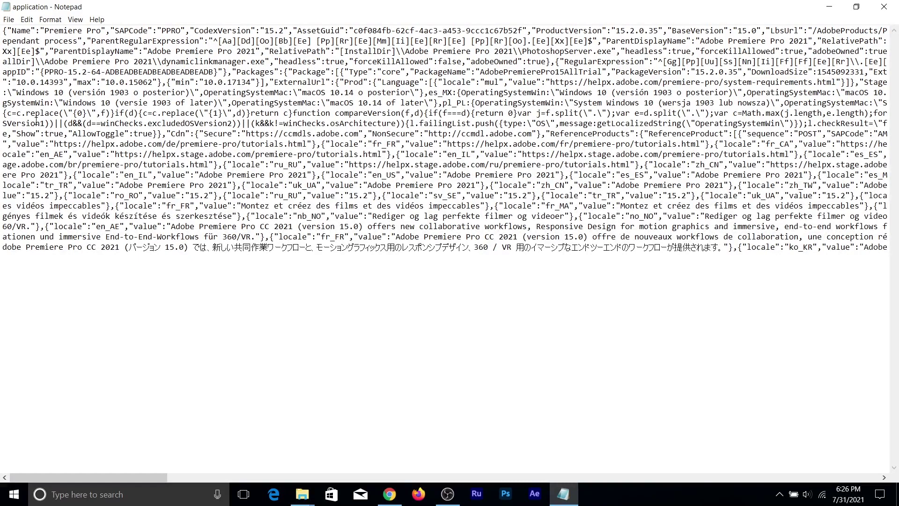
drag(25, 82, 65, 82)
key(BackSpace)
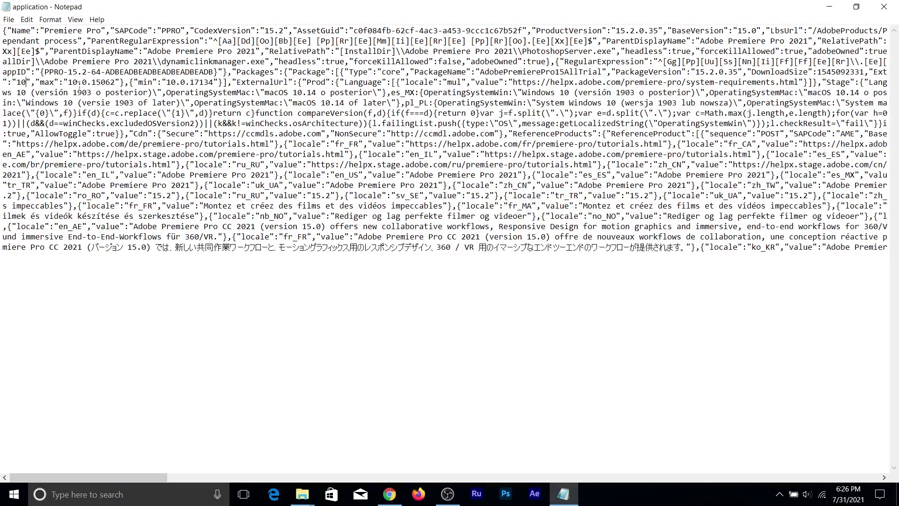
Step: Shorten the max version and the second min version in the Premiere Pro file's SupportedOsVersionRange to 10
drag(80, 82, 114, 85)
key(BackSpace)
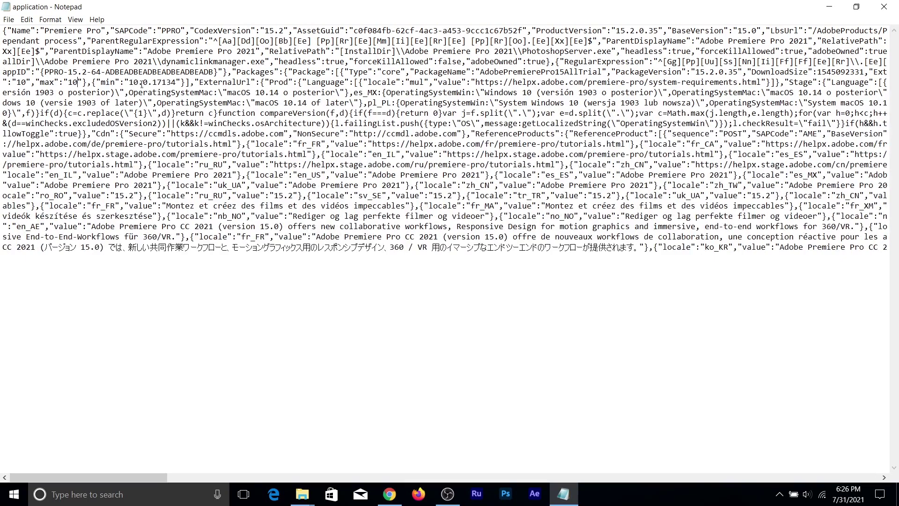
drag(138, 83, 175, 84)
key(BackSpace)
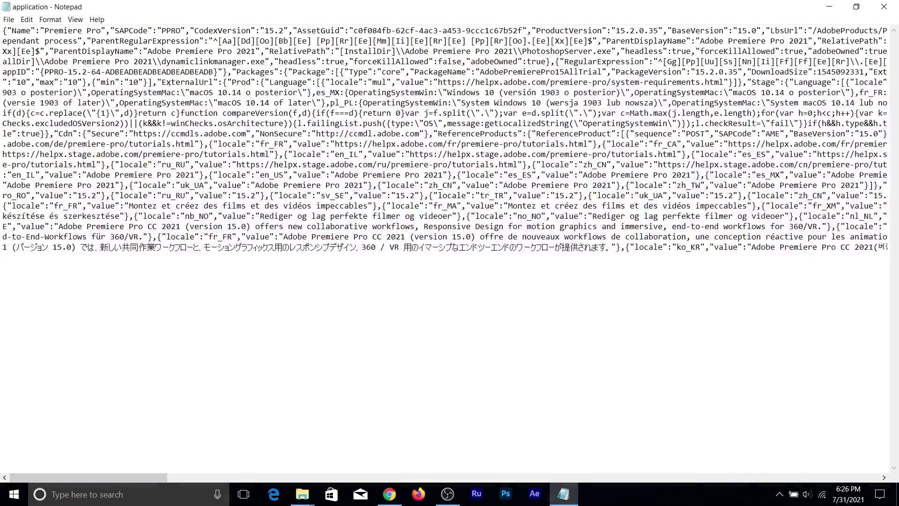
Step: Shorten the minOSVersion value in winChecks of the Premiere Pro file's CheckCompatibility section to 10
scroll(288, 109, right, 3)
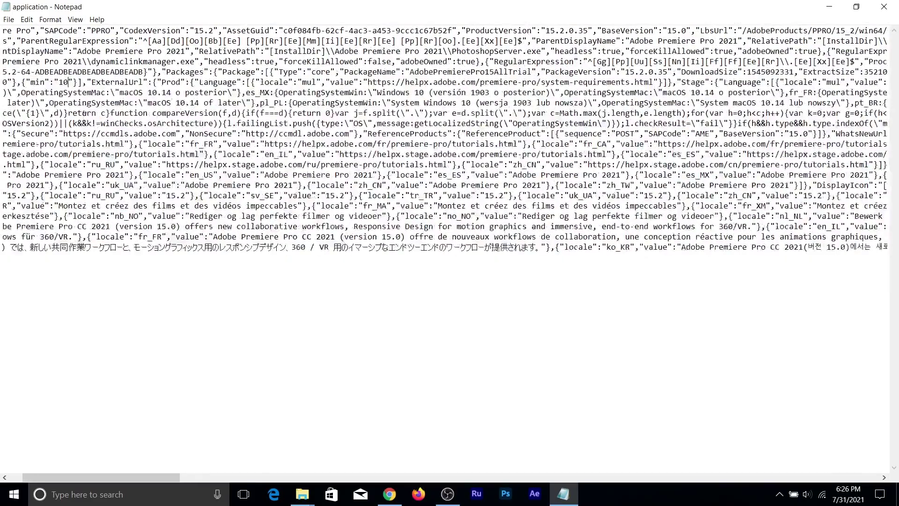
scroll(239, 92, right, 2)
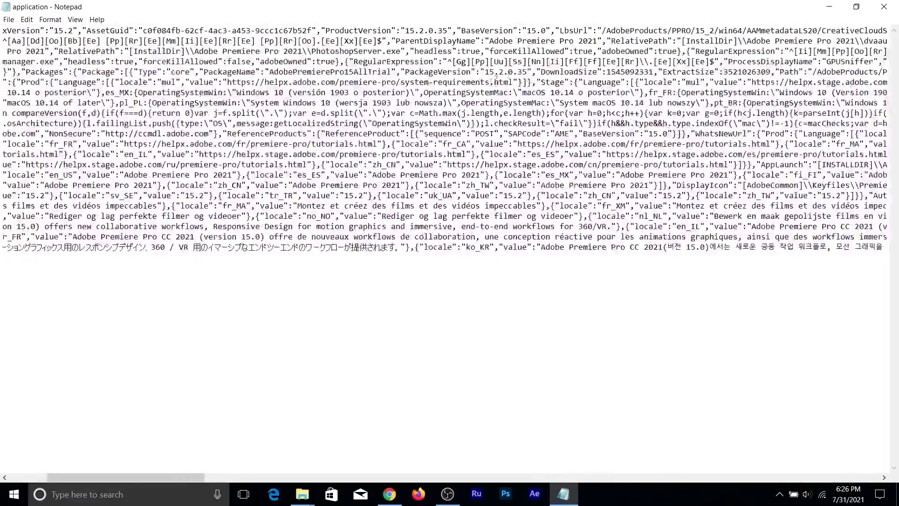
scroll(451, 80, right, 5)
scroll(629, 78, right, 9)
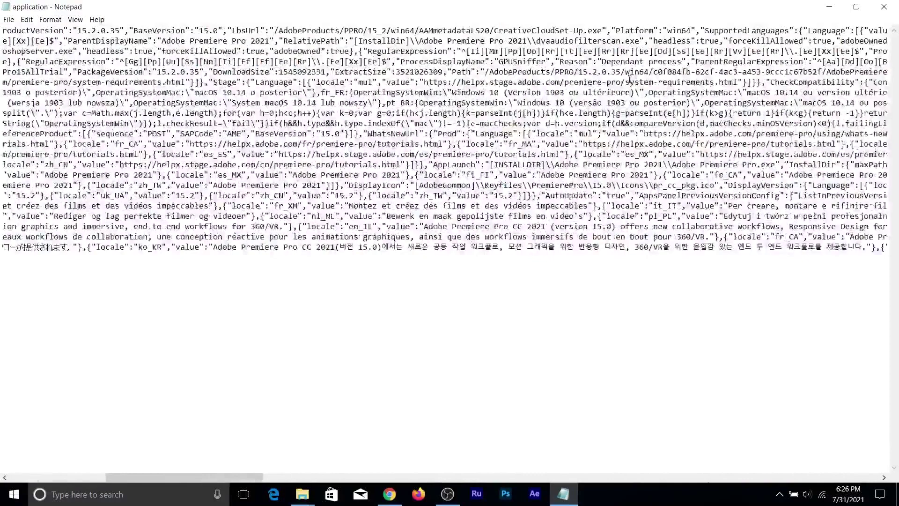
scroll(649, 84, right, 2)
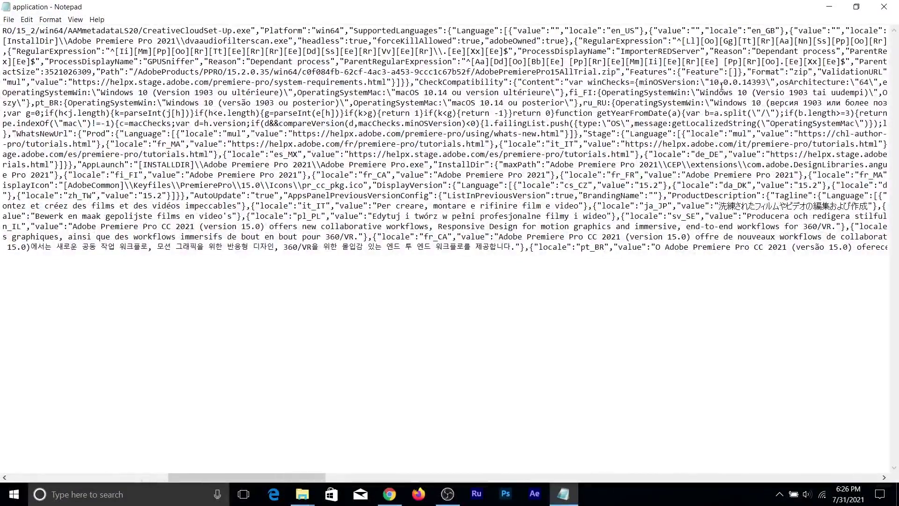
drag(719, 83, 766, 83)
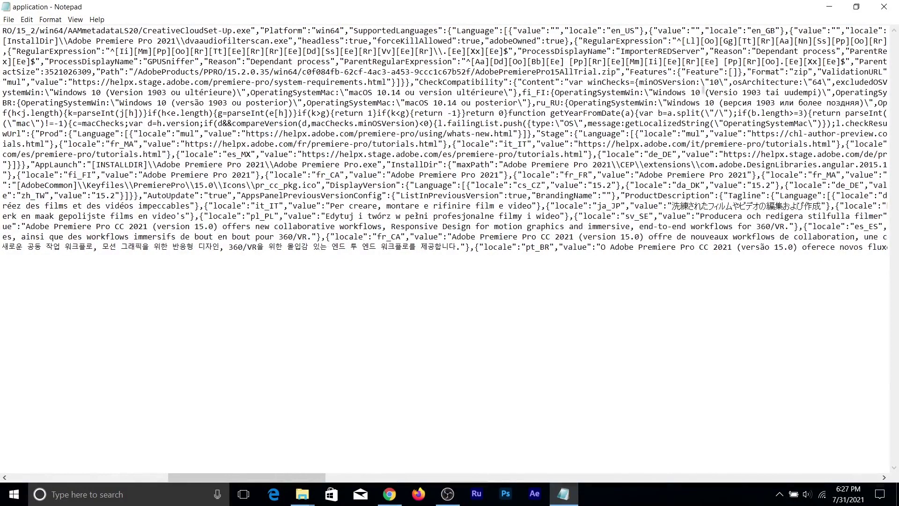
key(Delete)
scroll(674, 84, right, 5)
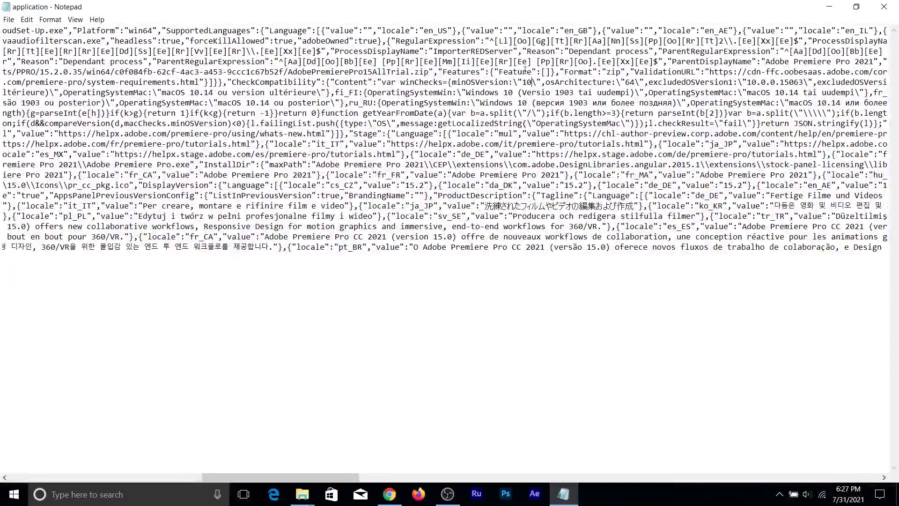
Step: Shorten the excludedOSVersion1 and excludedOSVersion2 values in winChecks of the Premiere Pro file to 10
scroll(512, 89, right, 6)
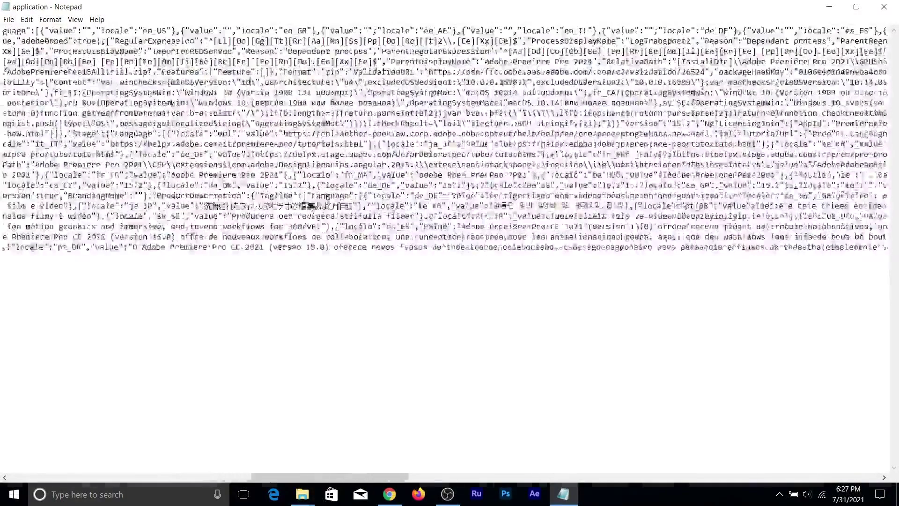
drag(452, 82, 500, 82)
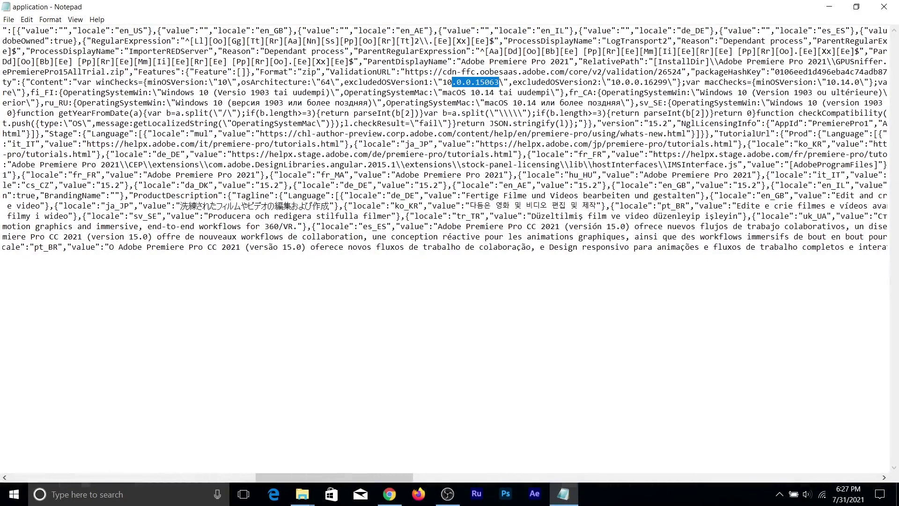
key(Delete)
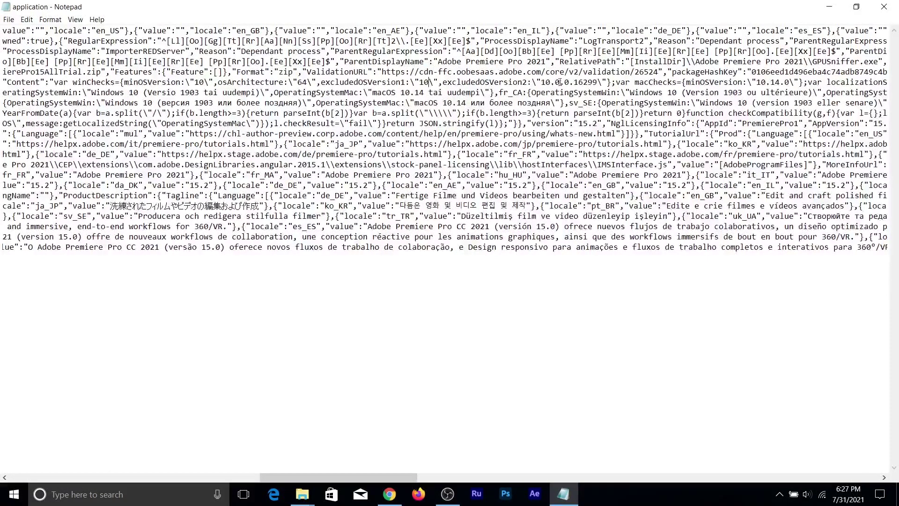
drag(552, 84, 599, 84)
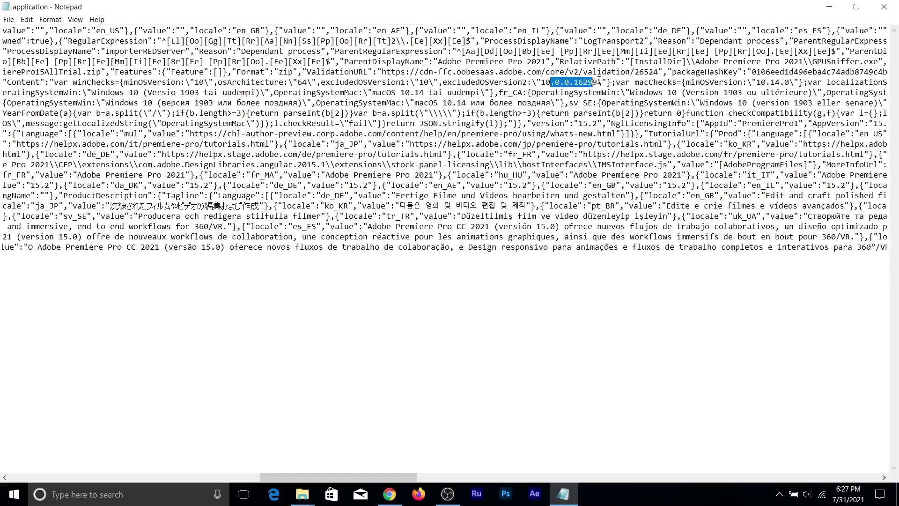
key(Delete)
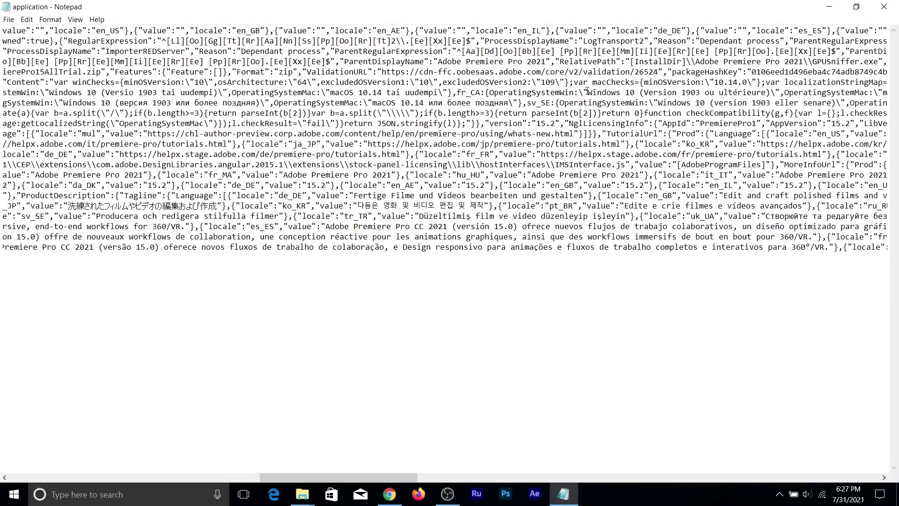
key(ctrl+z)
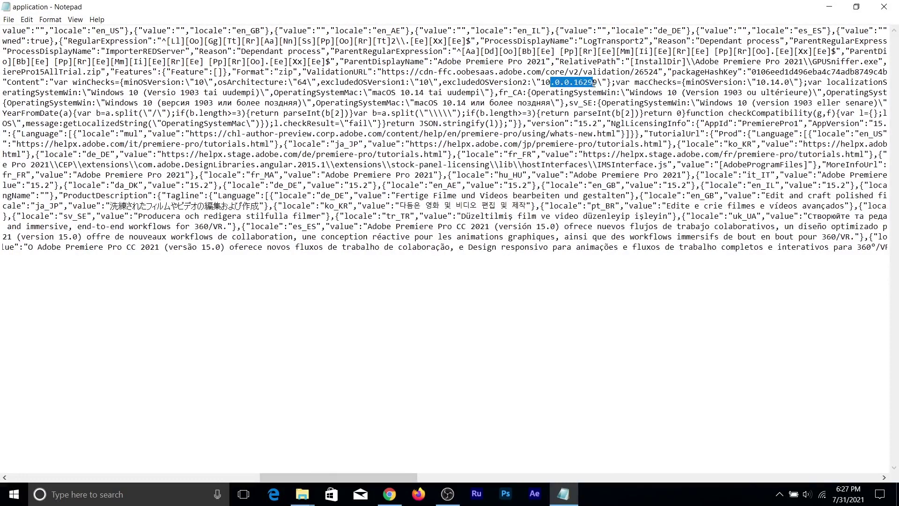
drag(598, 83, 551, 83)
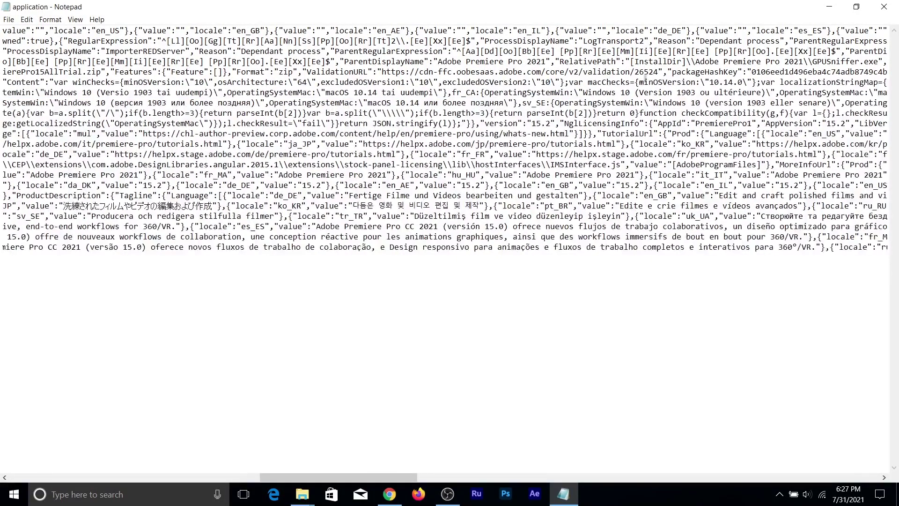
key(Delete)
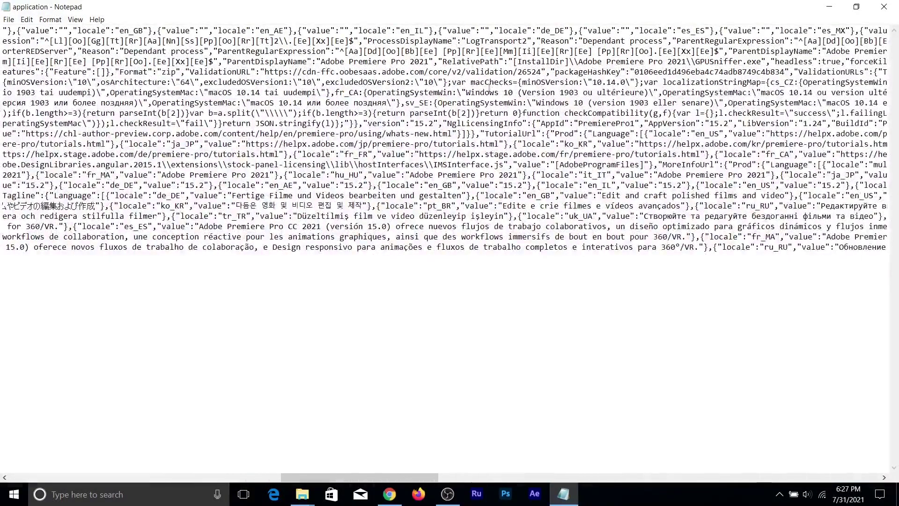
Step: Shorten the minOSVersion value in macChecks of the Premiere Pro file to 10
scroll(490, 88, right, 3)
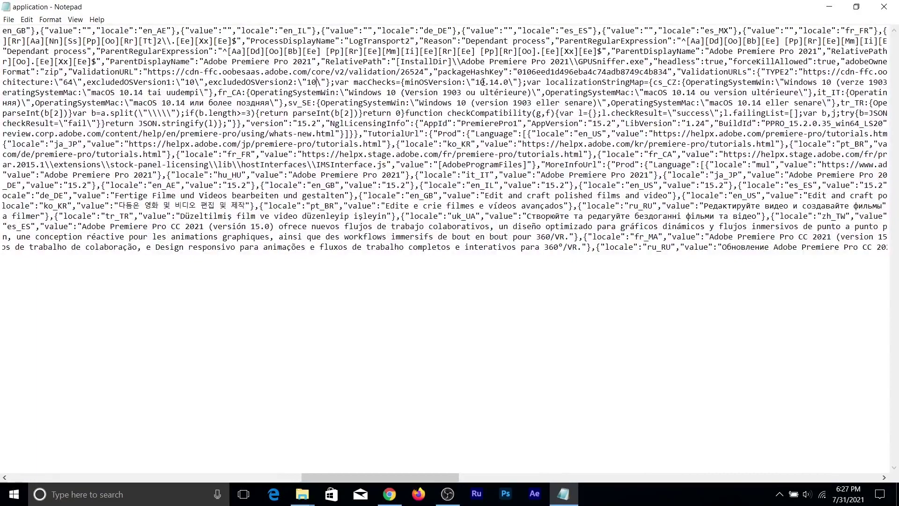
drag(494, 84, 511, 83)
key(Delete)
Step: Examine the localized OperatingSystemWin and OperatingSystemMac strings in the localizationStringMap through to the end of the Premiere Pro file
scroll(511, 83, right, 6)
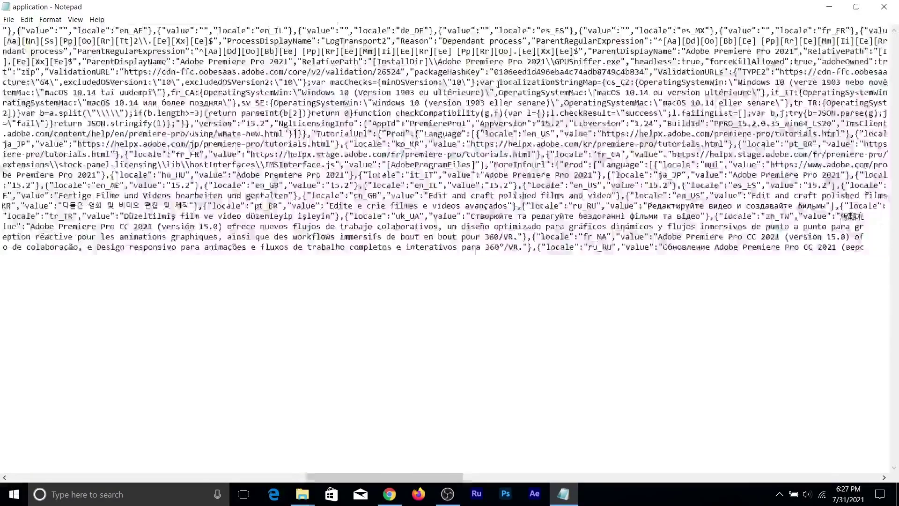
scroll(502, 87, right, 5)
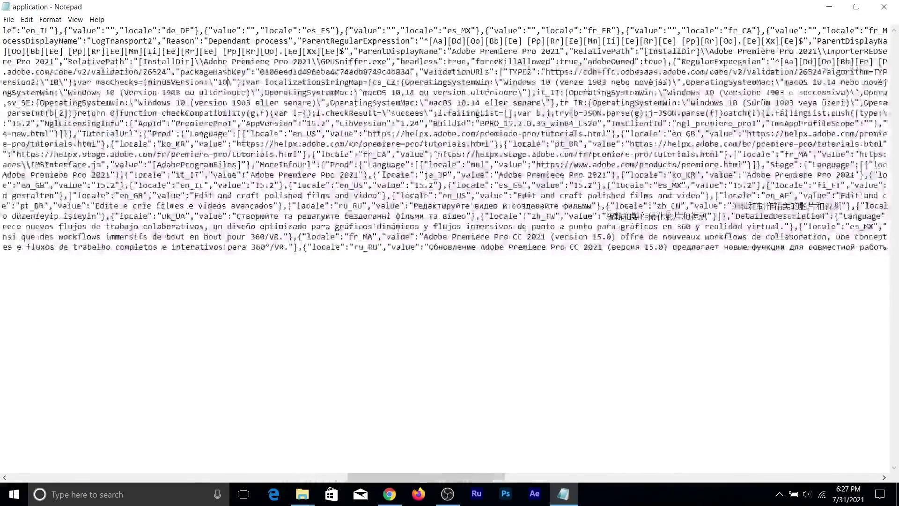
scroll(629, 80, right, 5)
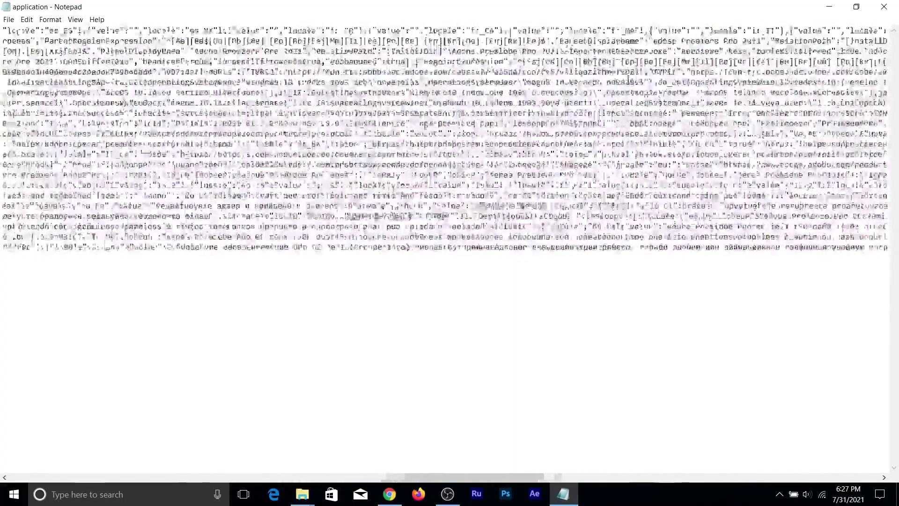
drag(629, 80, 801, 82)
scroll(801, 83, right, 3)
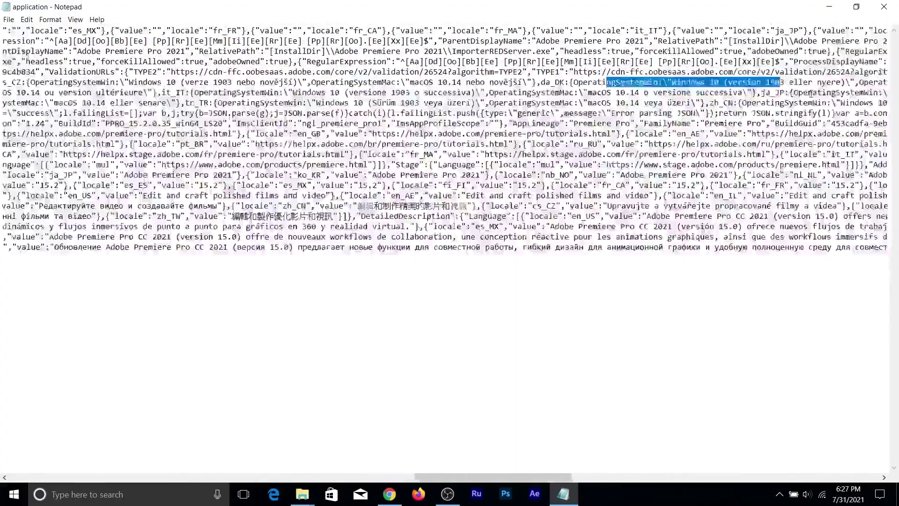
scroll(799, 82, right, 8)
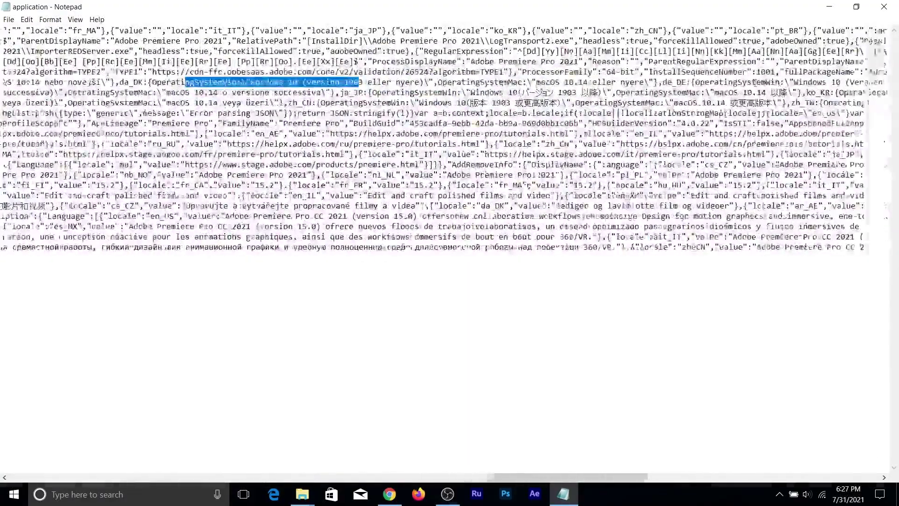
drag(717, 82, 862, 82)
scroll(861, 83, right, 7)
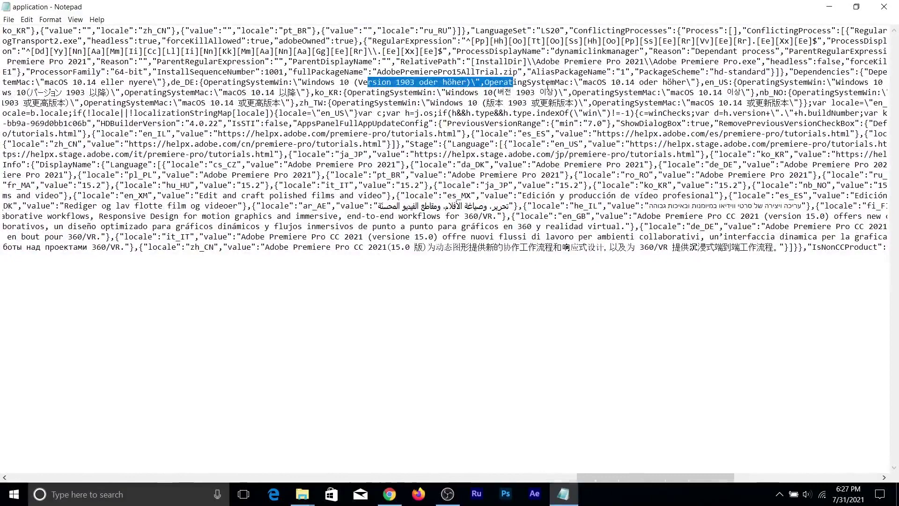
click(546, 83)
scroll(568, 80, right, 2)
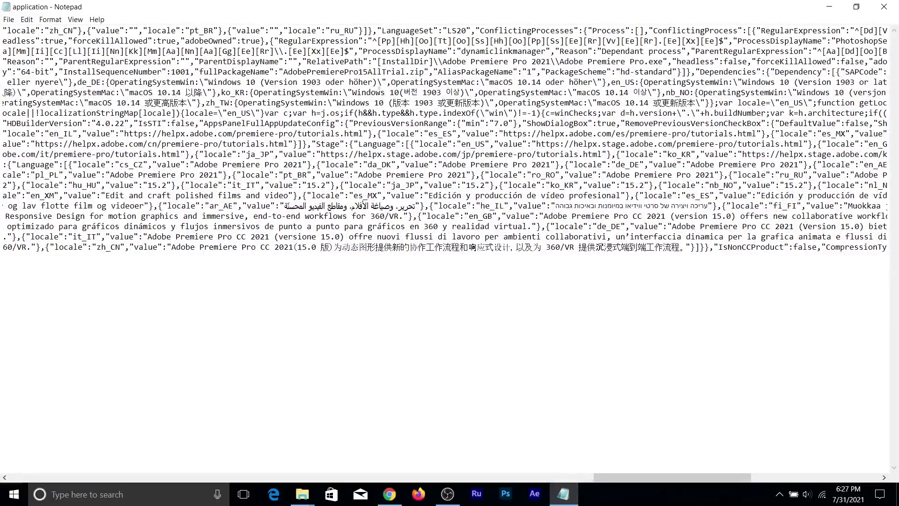
drag(391, 82, 543, 83)
click(567, 83)
scroll(363, 80, right, 5)
scroll(363, 80, right, 8)
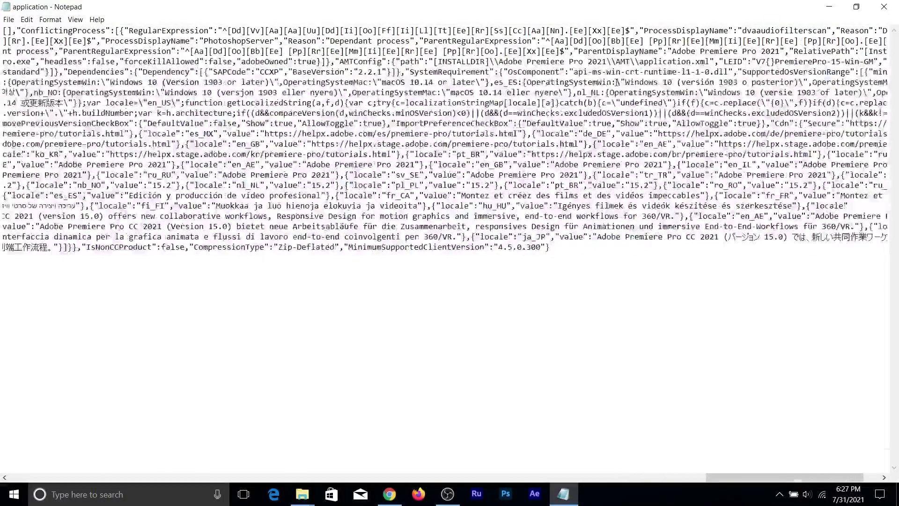
scroll(605, 85, right, 2)
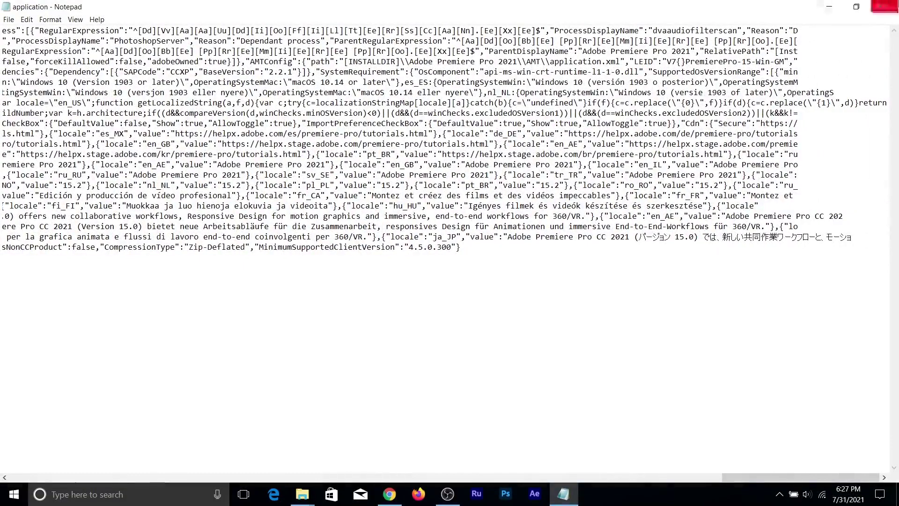
Step: Close the Premiere Pro application file and save its changes
click(884, 6)
click(421, 281)
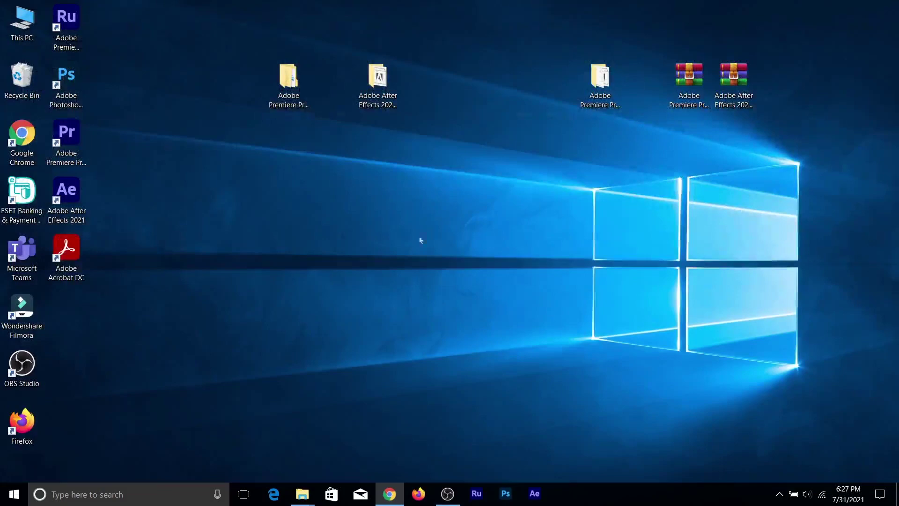
Step: Return from the PPRO folder to the main Adobe Premiere Pro 2021 installer folder and launch its setup program
mouse_move(302, 494)
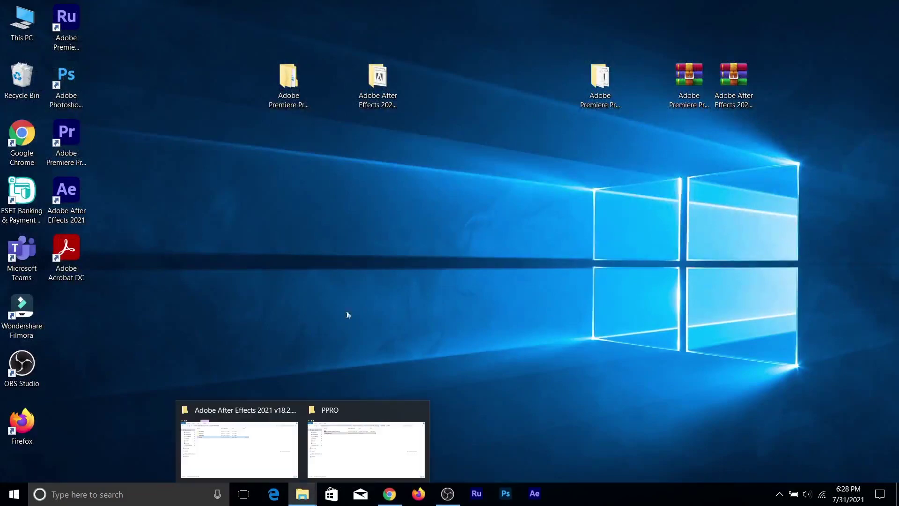
click(328, 429)
click(78, 61)
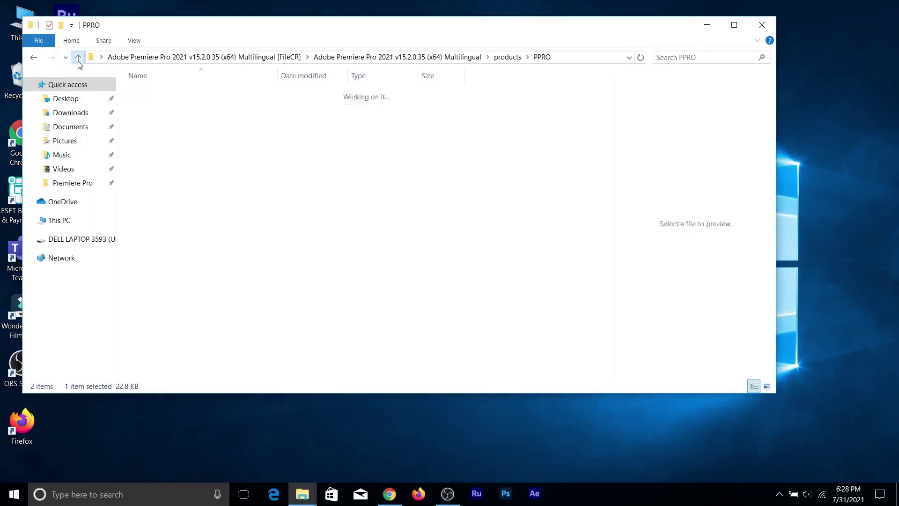
click(77, 60)
double_click(251, 130)
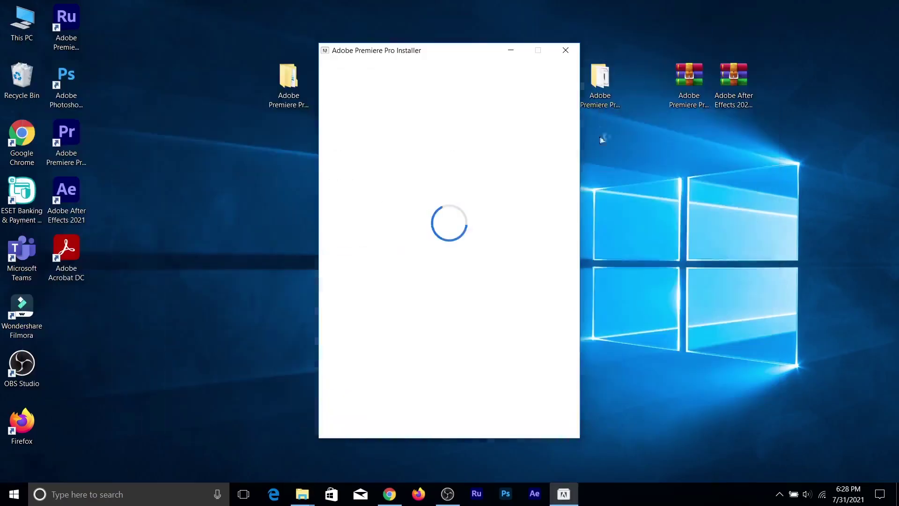
right_click(686, 222)
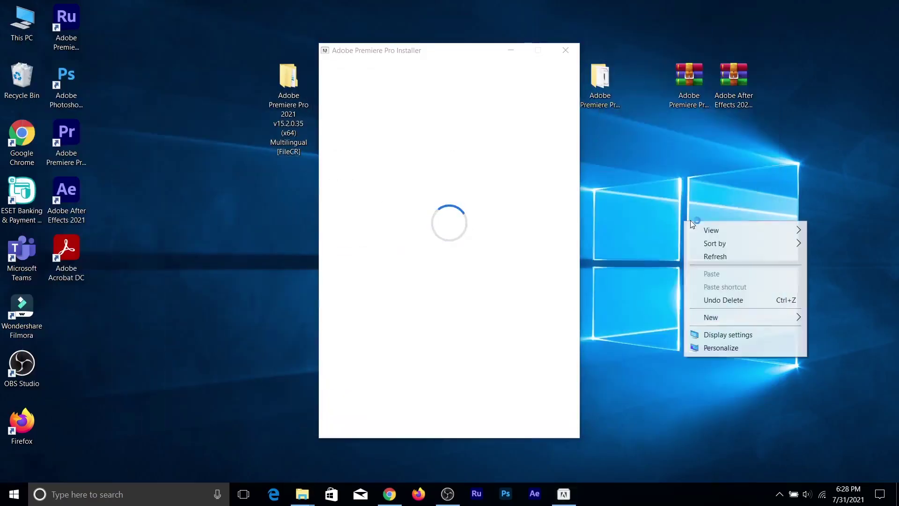
click(714, 261)
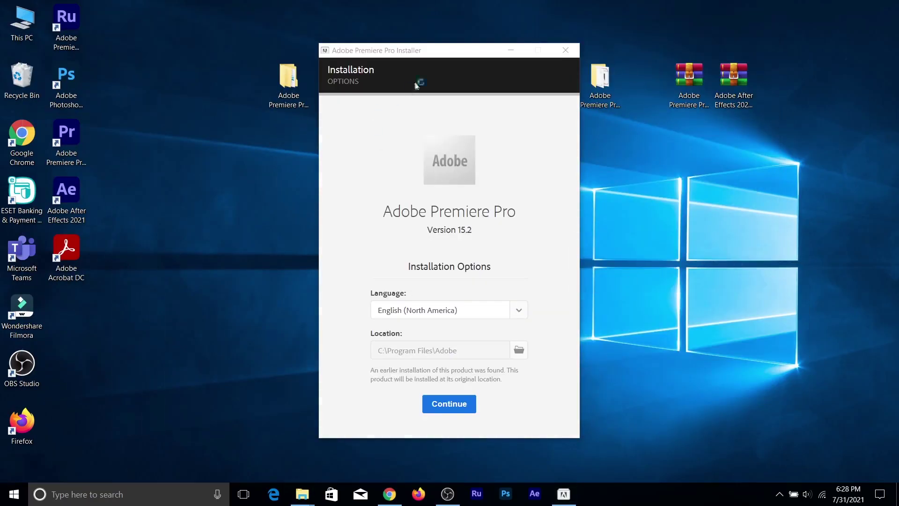
Step: Start the Premiere Pro installation with English (North America) and the existing location, and quit the installer while it is installing
click(467, 406)
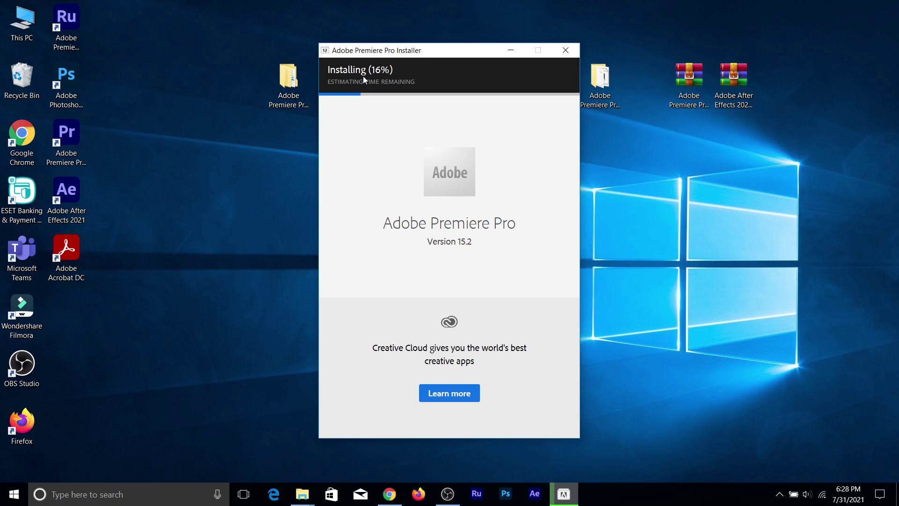
click(562, 50)
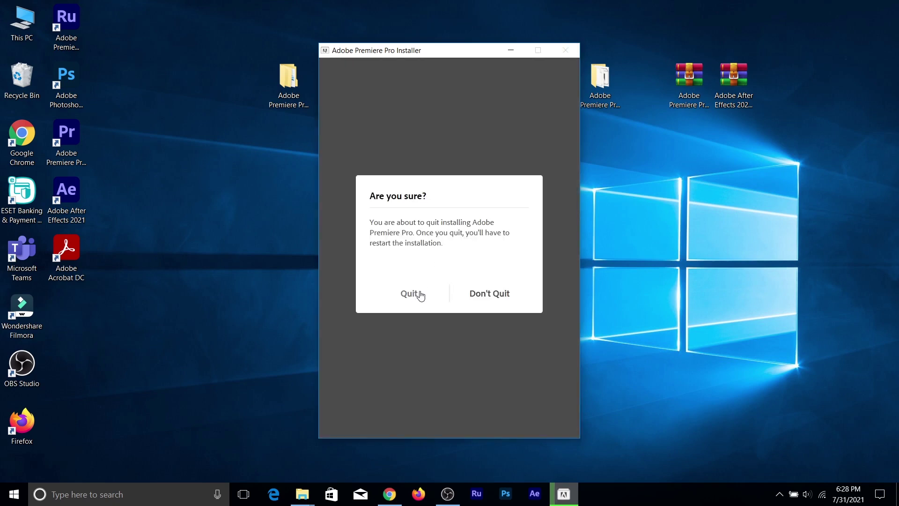
click(408, 293)
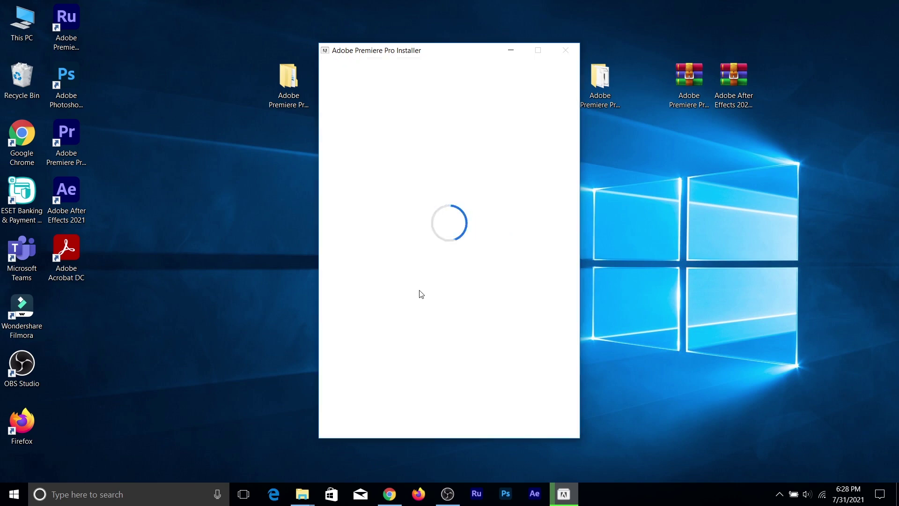